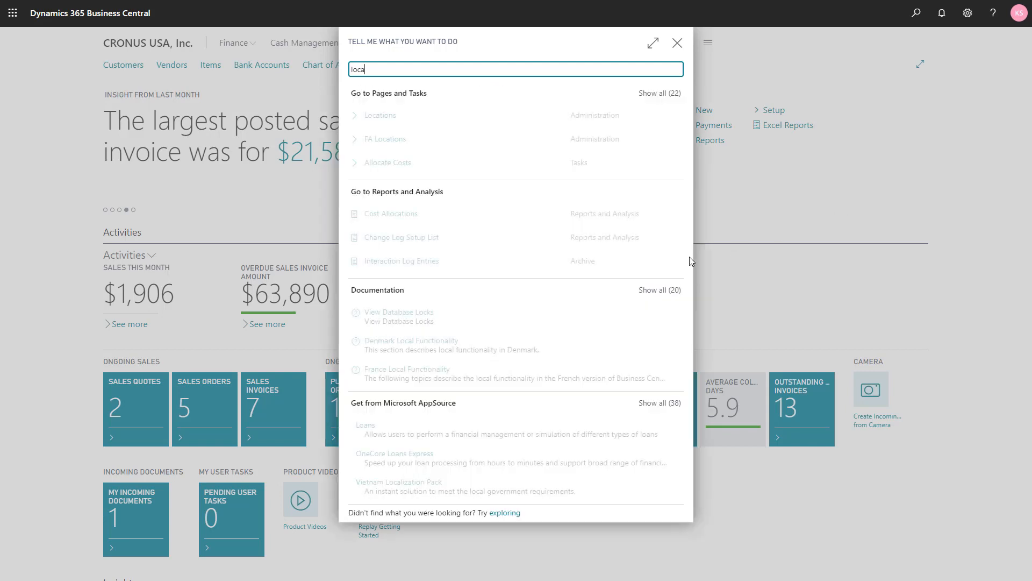
- Review the warehouse and bin settings on the NORTH location card, including the assembly bin codes, and return to the home page
{"action": "left_click", "coordinate": [378, 124]}
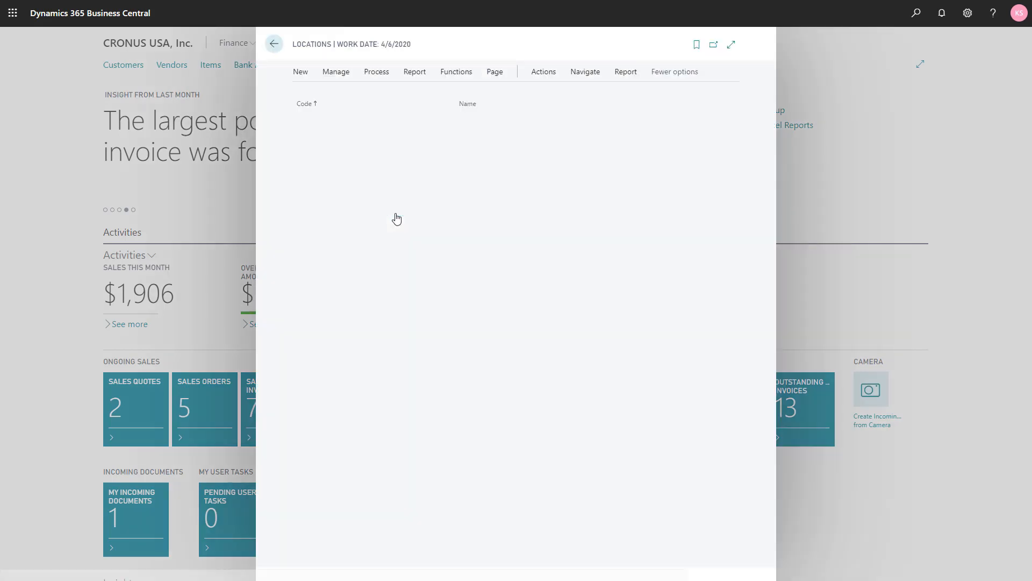
{"action": "left_click", "coordinate": [309, 158]}
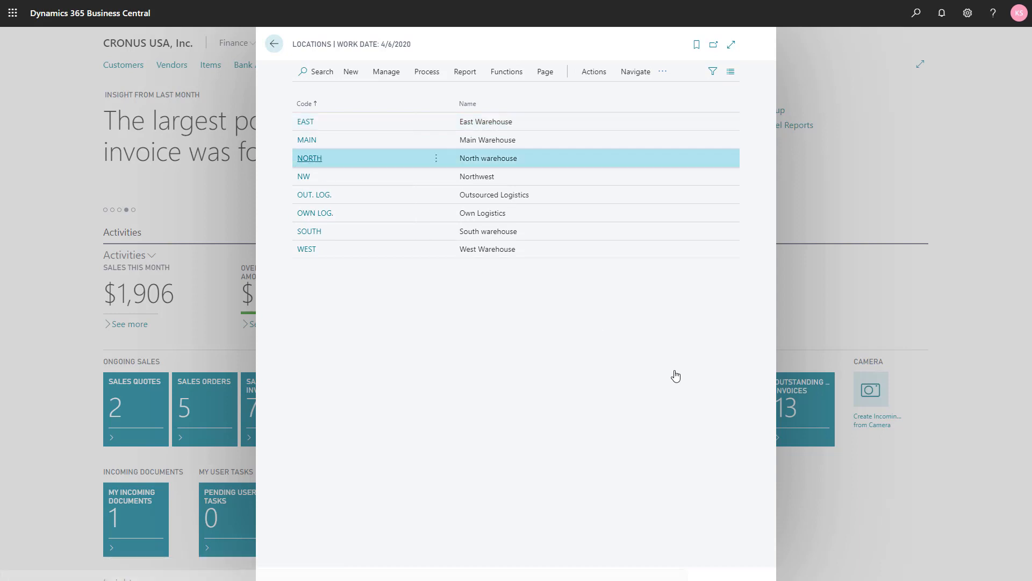
{"action": "left_click_drag", "start_coordinate": [738, 374], "coordinate": [738, 575]}
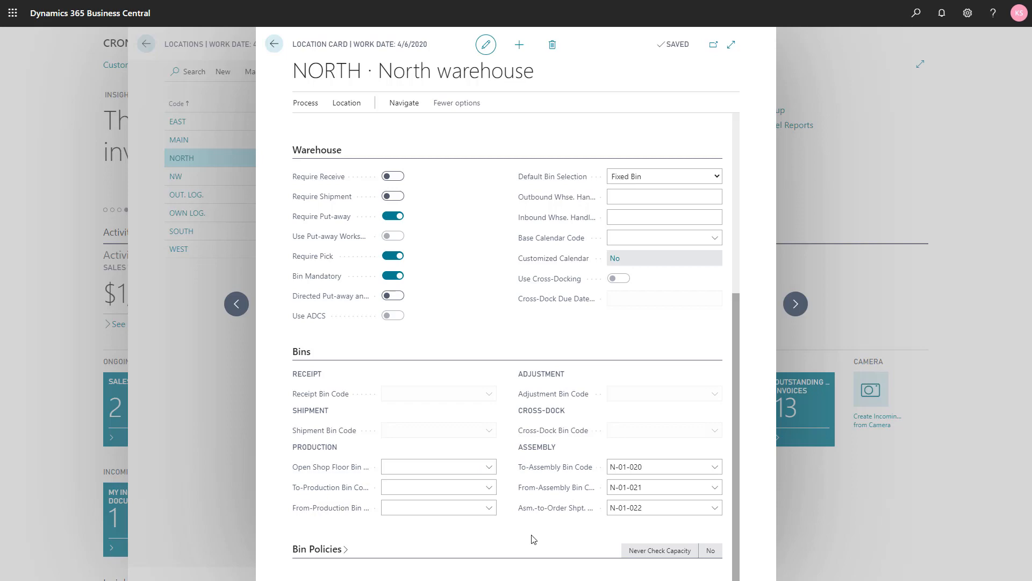
{"action": "key", "text": "Escape"}
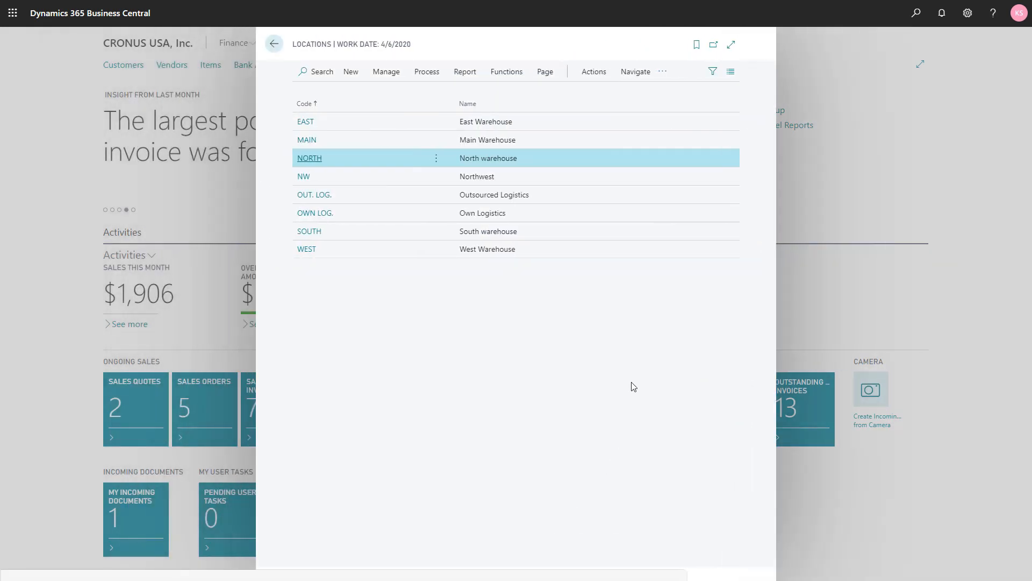
{"action": "key", "text": "Escape"}
- Find the Assembly Setup page and review its default location, numbering and automatic movement settings before closing it
{"action": "left_click", "coordinate": [916, 12]}
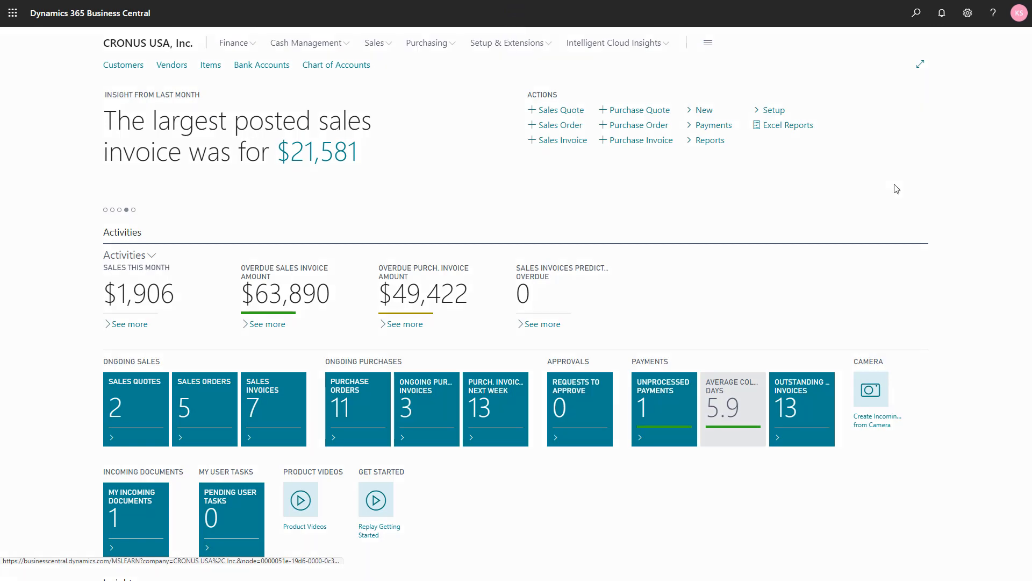
{"action": "type", "text": "asse"}
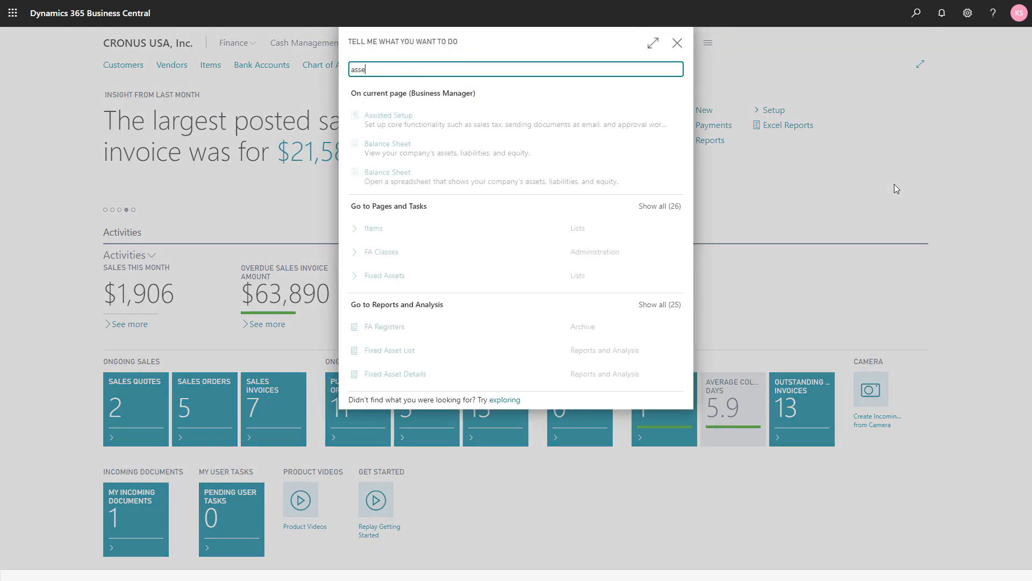
{"action": "key", "text": "Escape"}
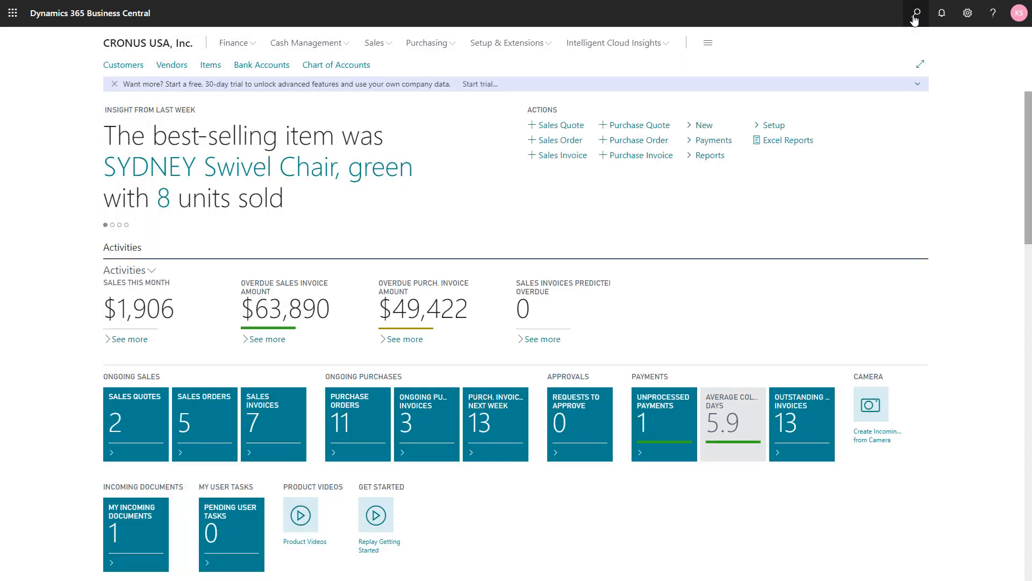
{"action": "key", "text": "alt+q"}
{"action": "type", "text": "ass"}
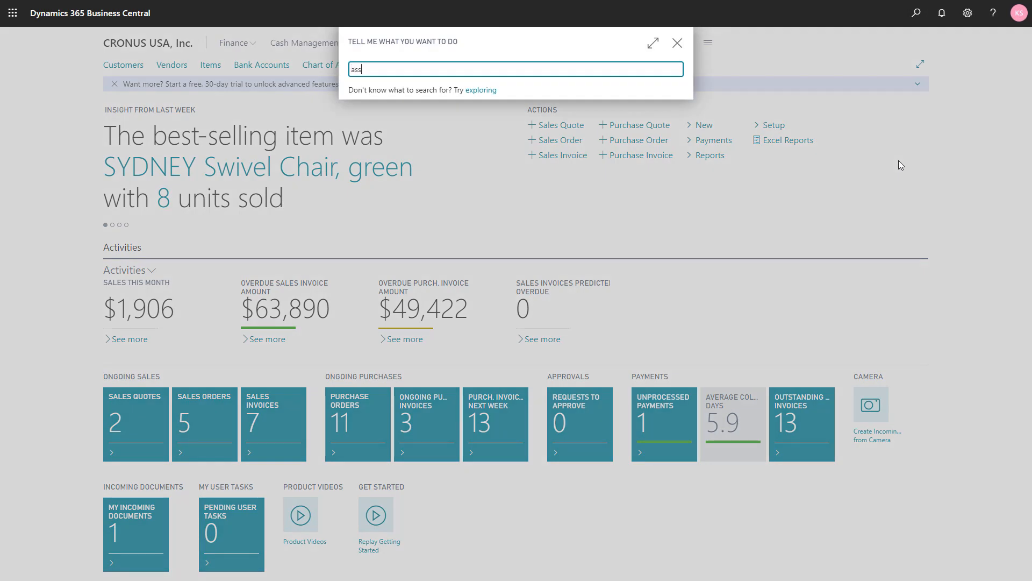
{"action": "type", "text": "e set"}
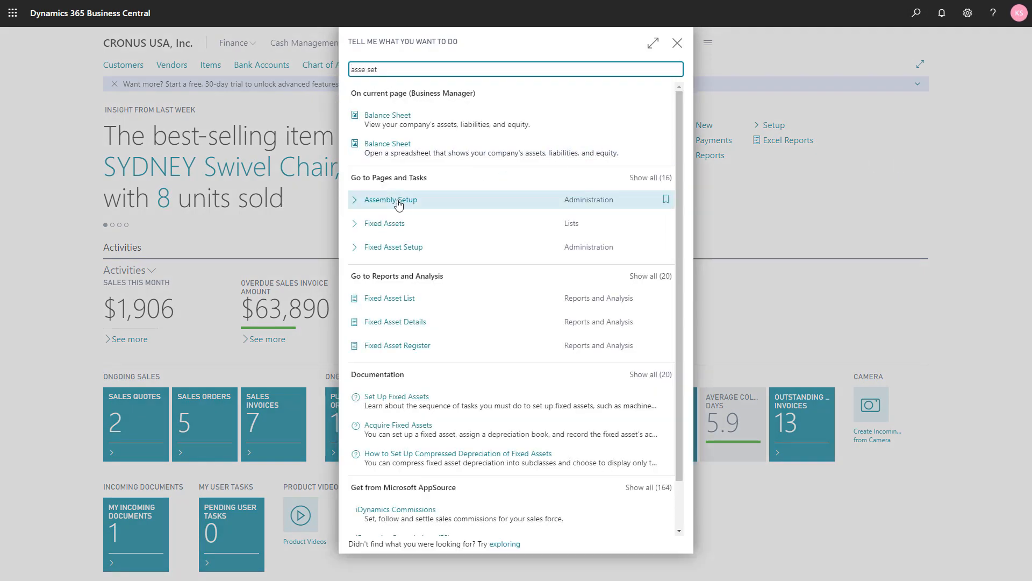
{"action": "left_click", "coordinate": [398, 202]}
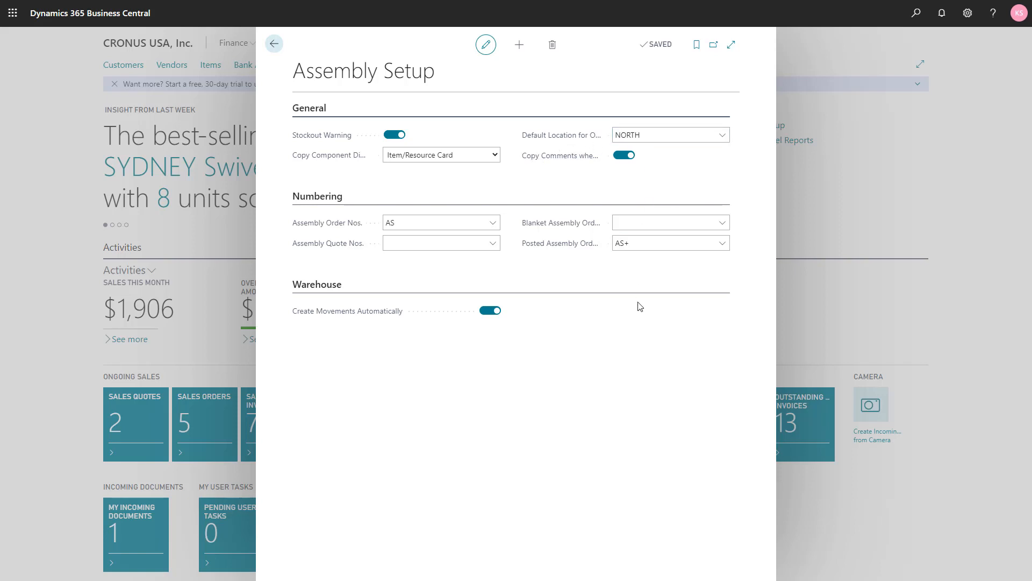
{"action": "key", "text": "Escape"}
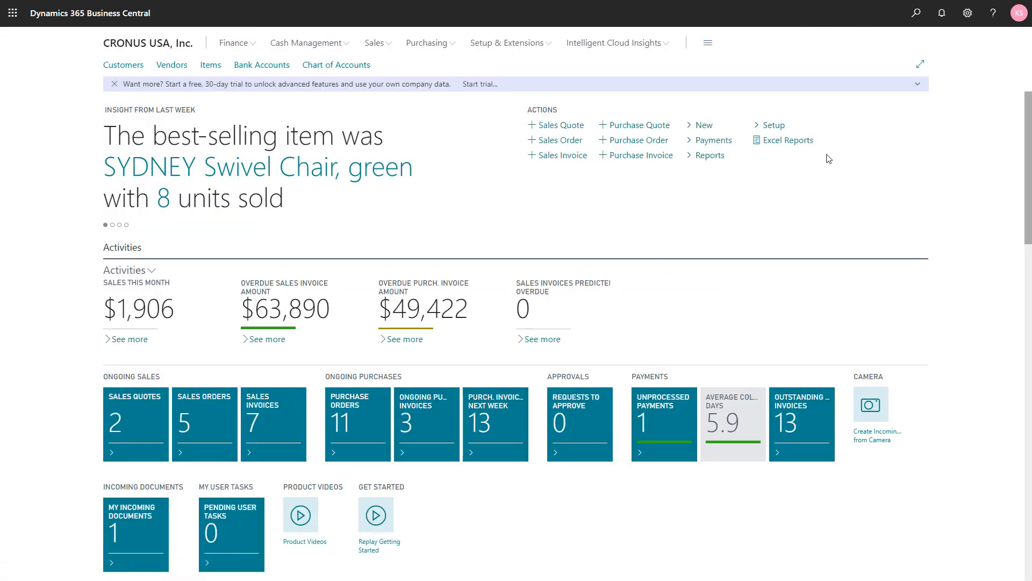
- Create a new assembly order for item 1925-W, Conference Bundle 1-6
{"action": "left_click", "coordinate": [910, 20]}
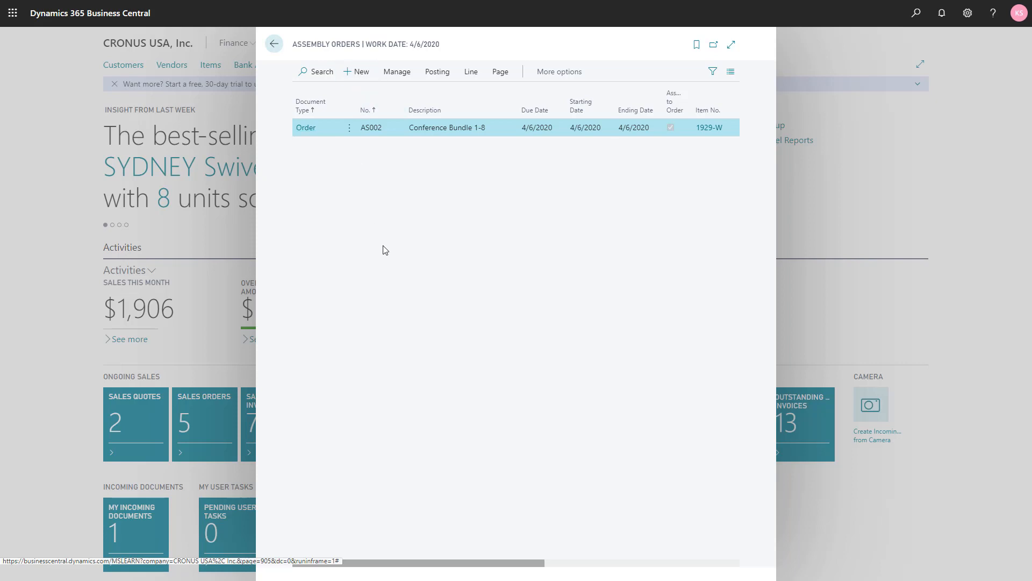
{"action": "key", "text": "alt+n"}
{"action": "key", "text": "Tab"}
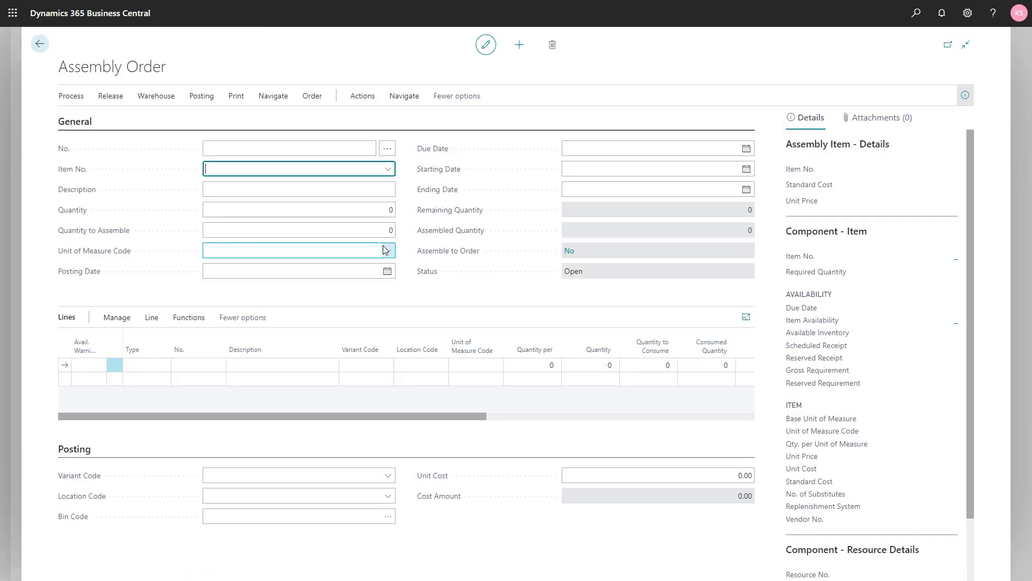
{"action": "left_click", "coordinate": [388, 170]}
{"action": "scroll", "coordinate": [322, 258], "scroll_direction": "down", "scroll_amount": 1}
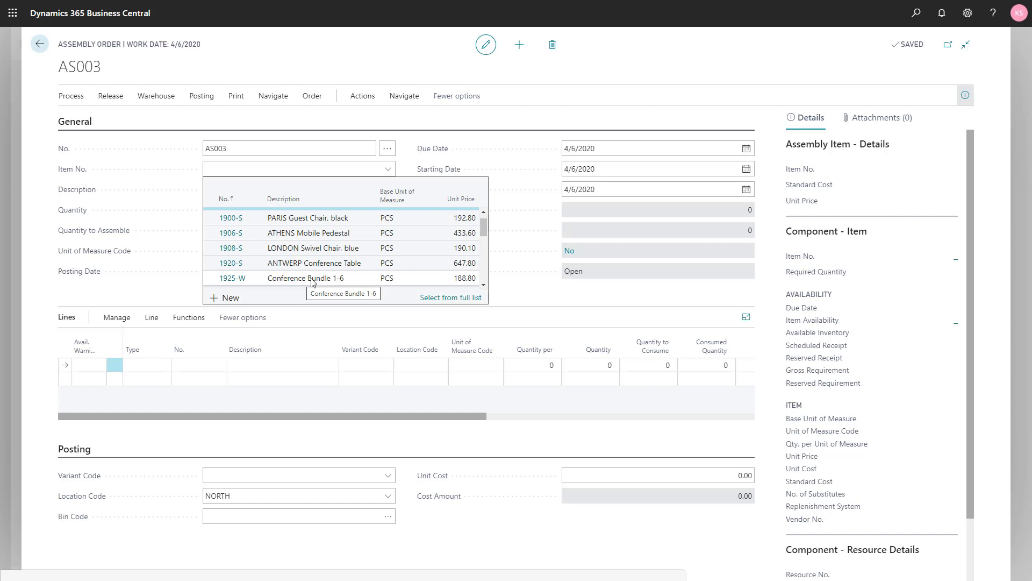
{"action": "left_click", "coordinate": [312, 278]}
- Set the assembly order's quantity to 3
{"action": "key", "text": "Tab"}
{"action": "key", "text": "Tab"}
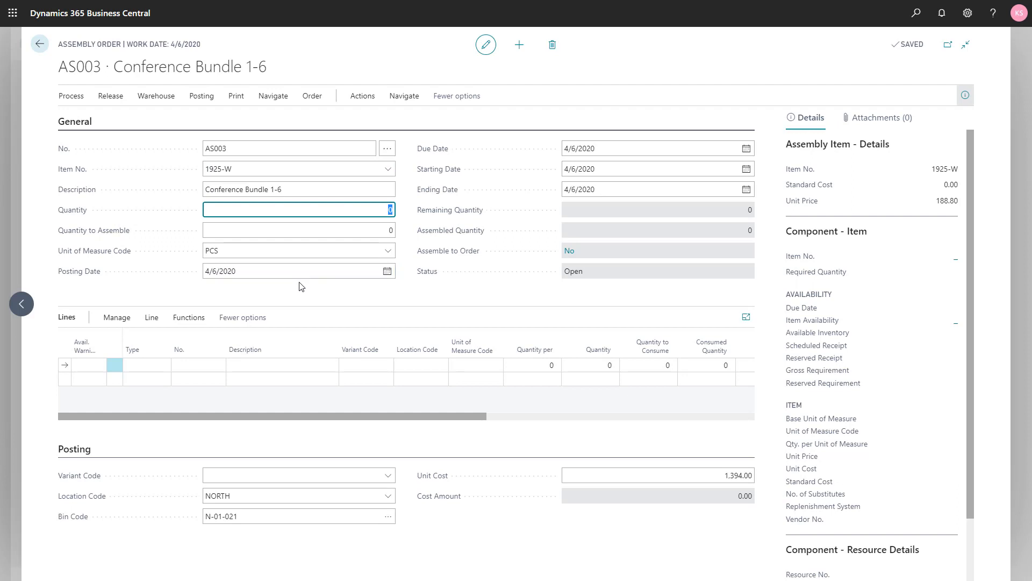
{"action": "type", "text": "3"}
{"action": "key", "text": "Tab"}
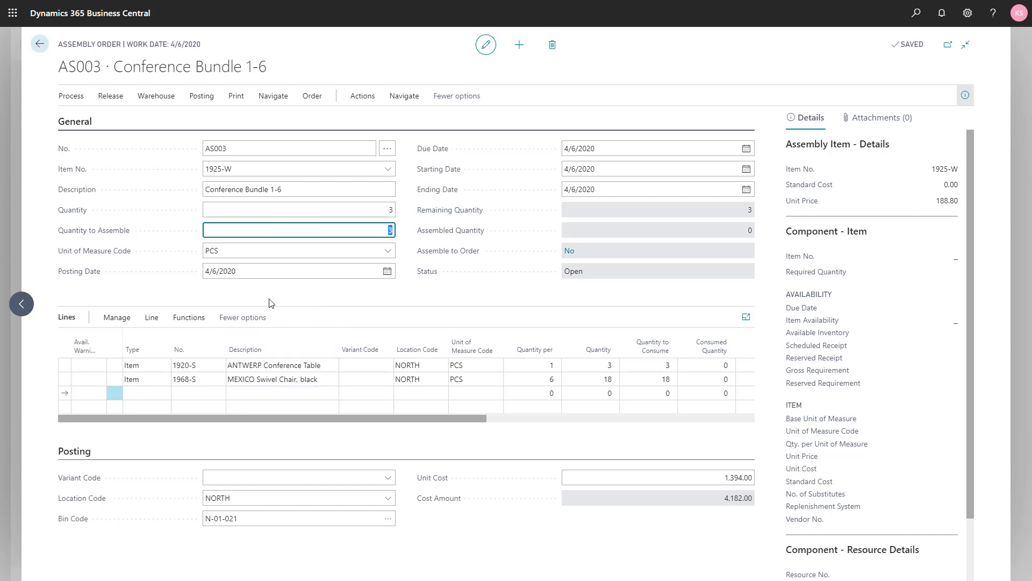
- Try to create an inventory movement from the open, unreleased assembly order
{"action": "left_click", "coordinate": [151, 100]}
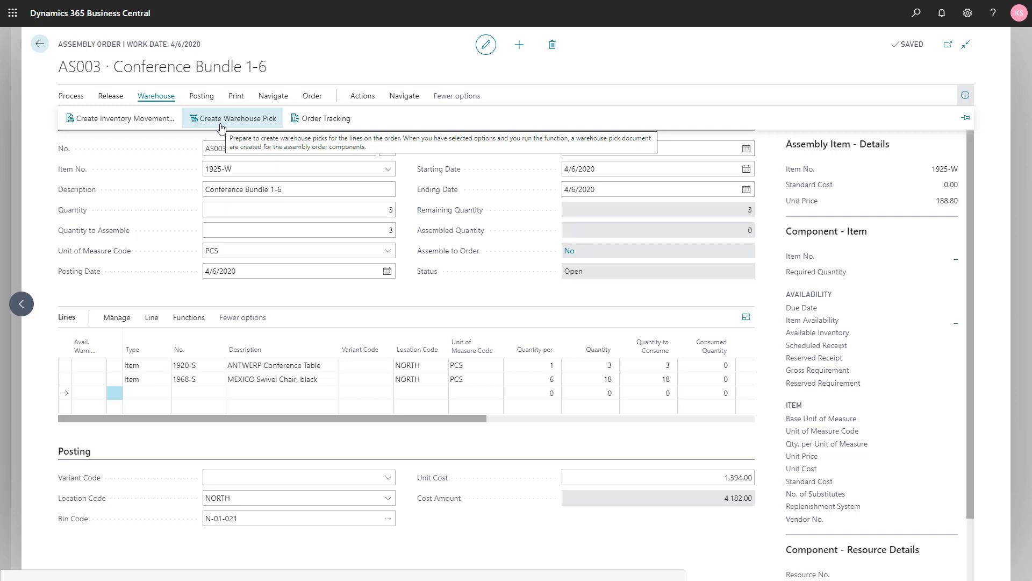
{"action": "left_click", "coordinate": [110, 119]}
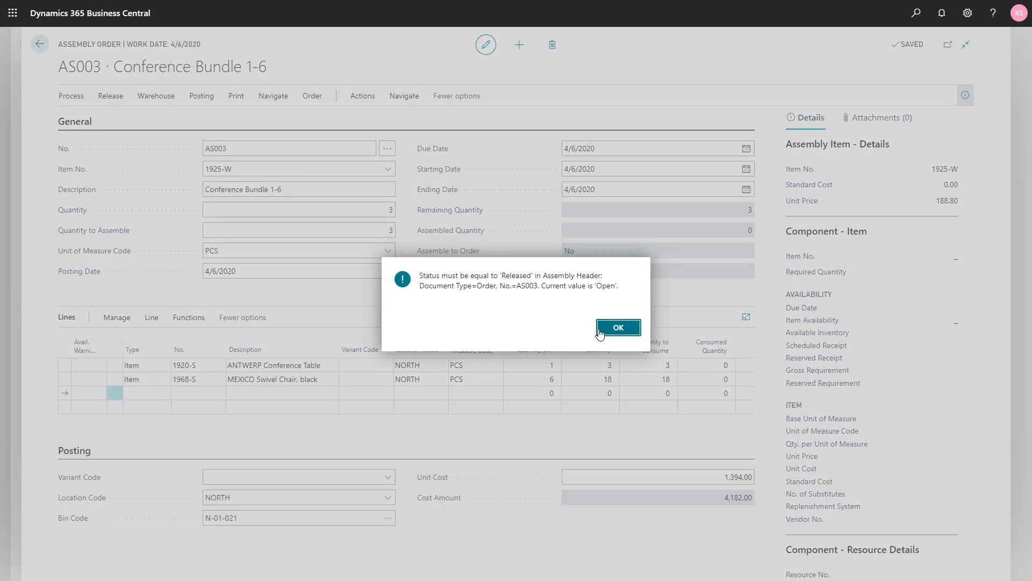
{"action": "left_click", "coordinate": [623, 329]}
- Release the assembly order and create its inventory movement, with Create Invt. Pick off and Create Invt. Movement on
{"action": "left_click", "coordinate": [107, 98]}
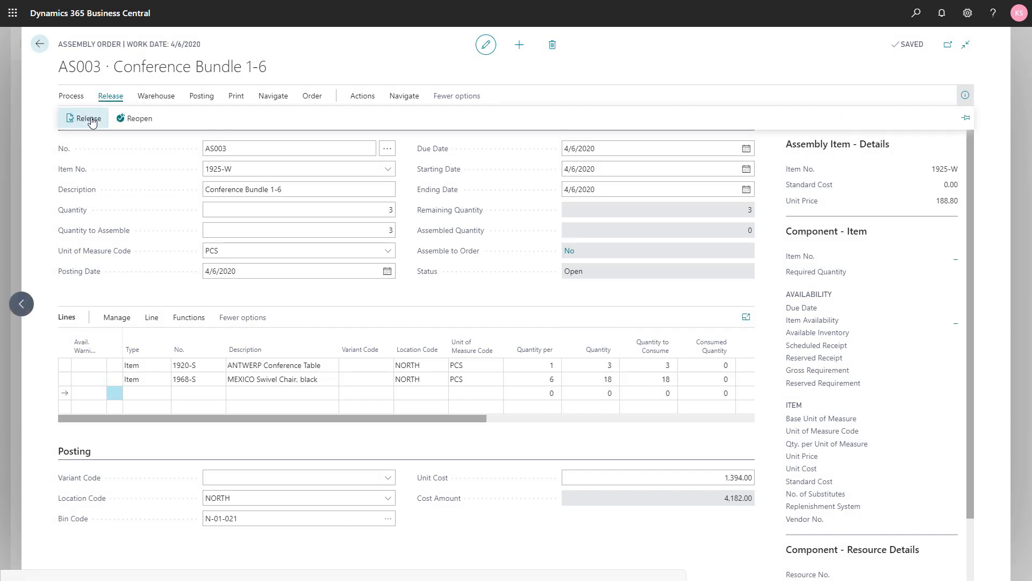
{"action": "left_click", "coordinate": [89, 119]}
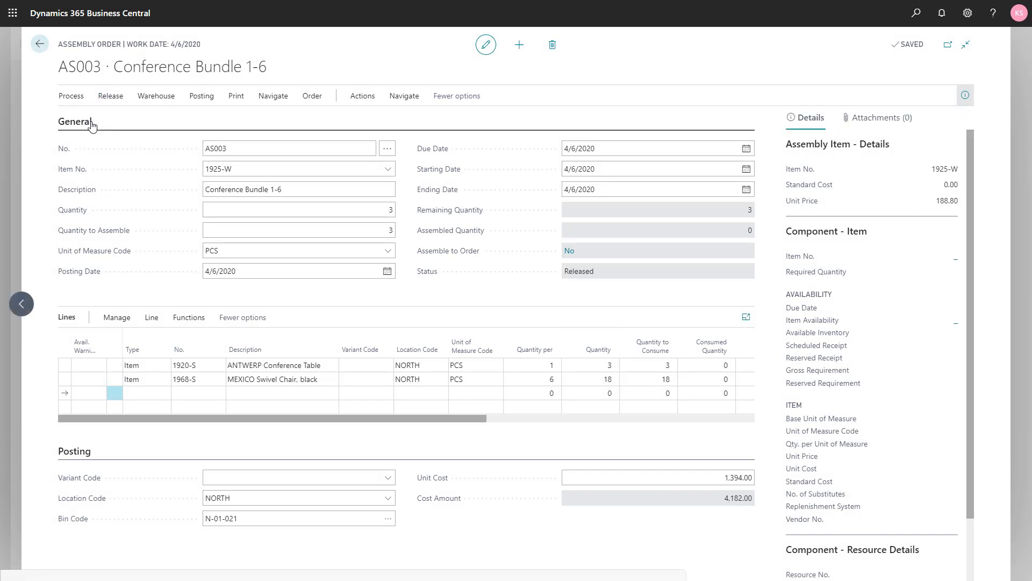
{"action": "left_click", "coordinate": [157, 97]}
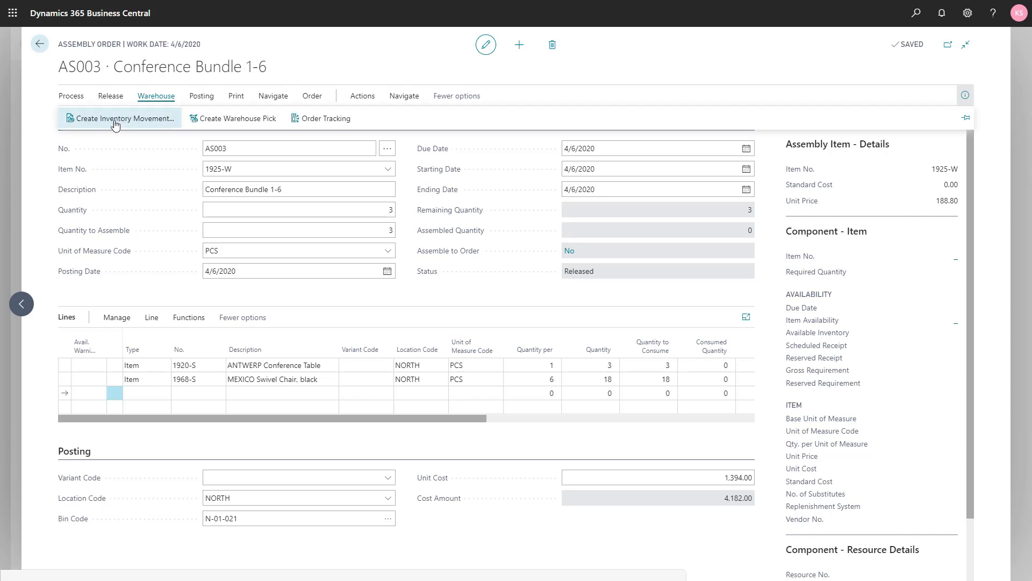
{"action": "left_click", "coordinate": [113, 122]}
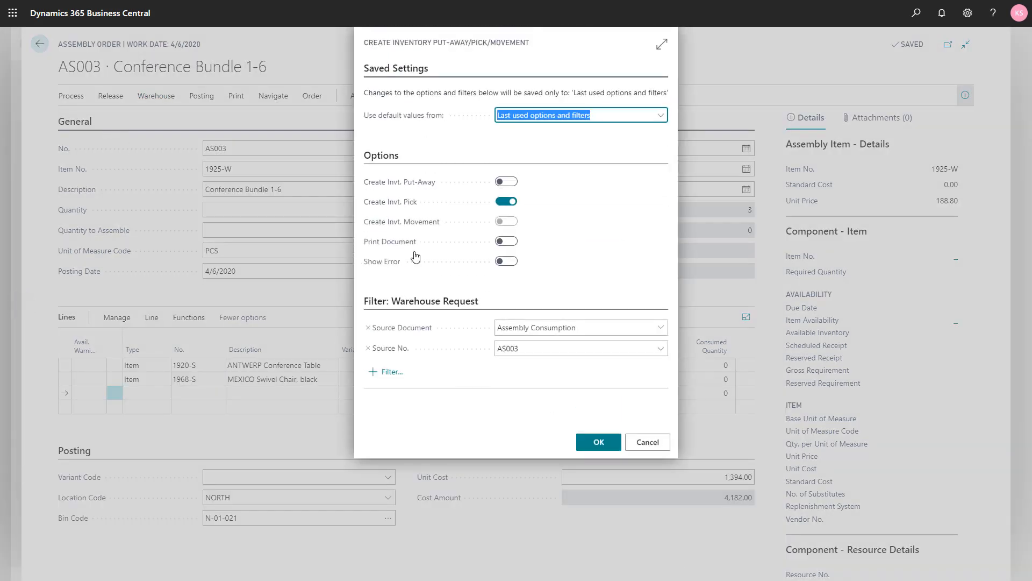
{"action": "left_click", "coordinate": [505, 203]}
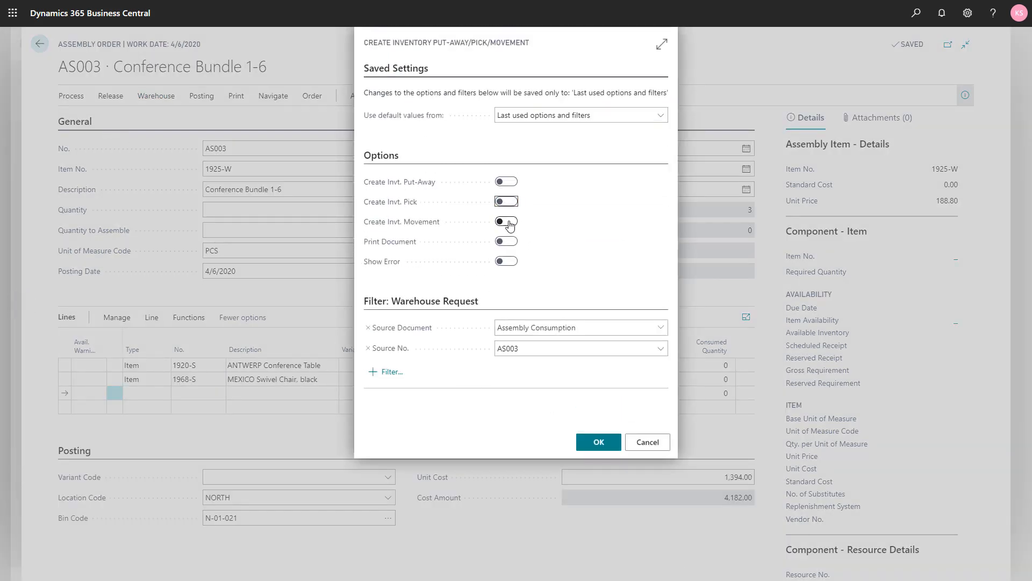
{"action": "left_click", "coordinate": [508, 223]}
{"action": "left_click", "coordinate": [599, 443]}
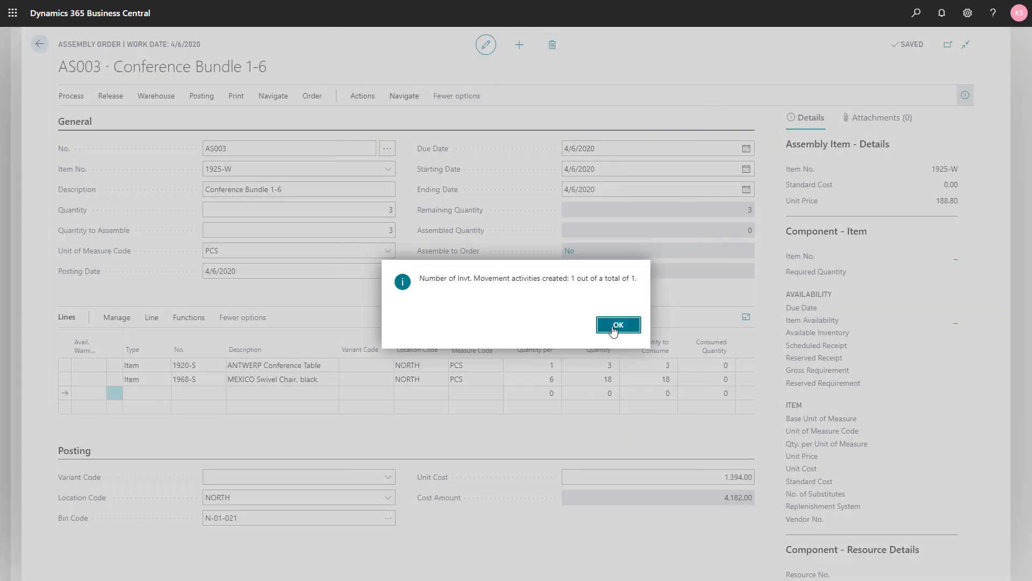
{"action": "left_click", "coordinate": [613, 328]}
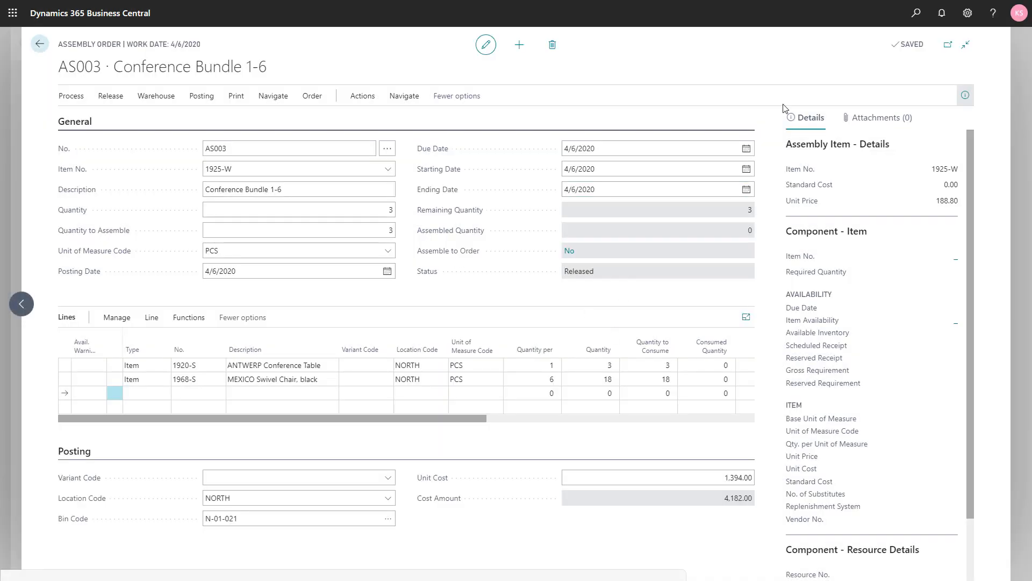
- Open the inventory movement for assembly order AS003 and autofill the quantities to handle on its lines
{"action": "left_click", "coordinate": [916, 24]}
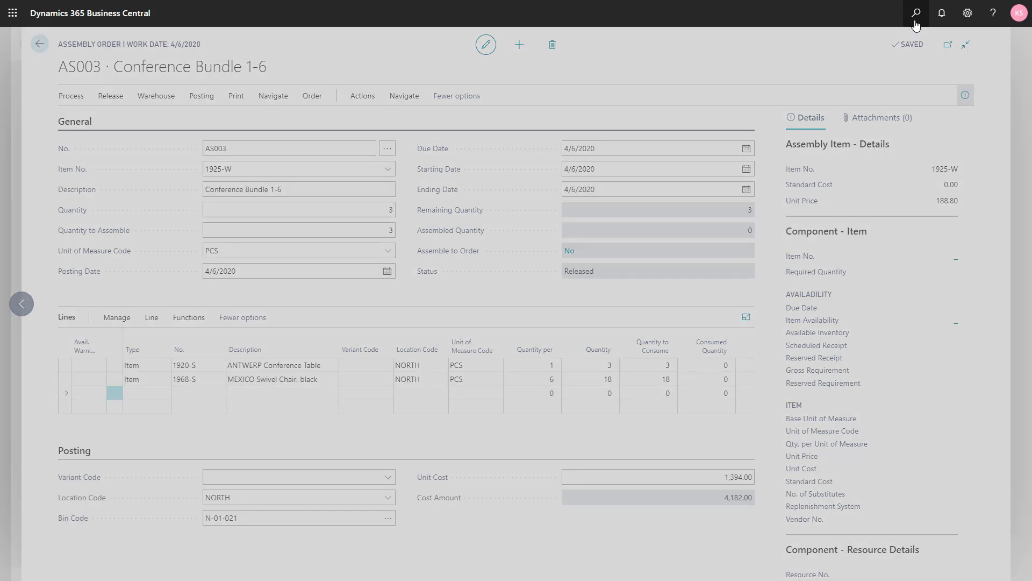
{"action": "type", "text": "inv mov"}
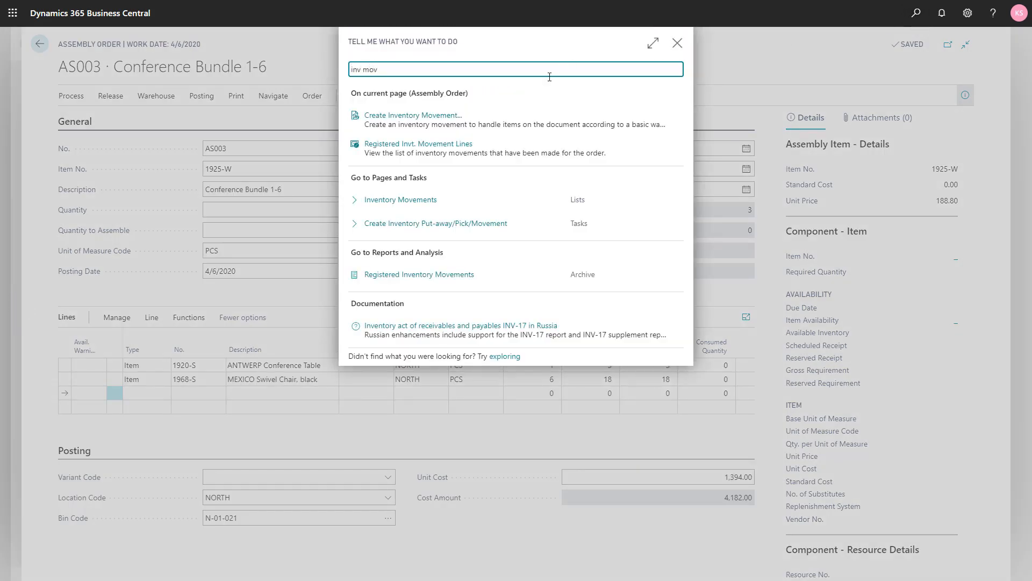
{"action": "left_click", "coordinate": [403, 201]}
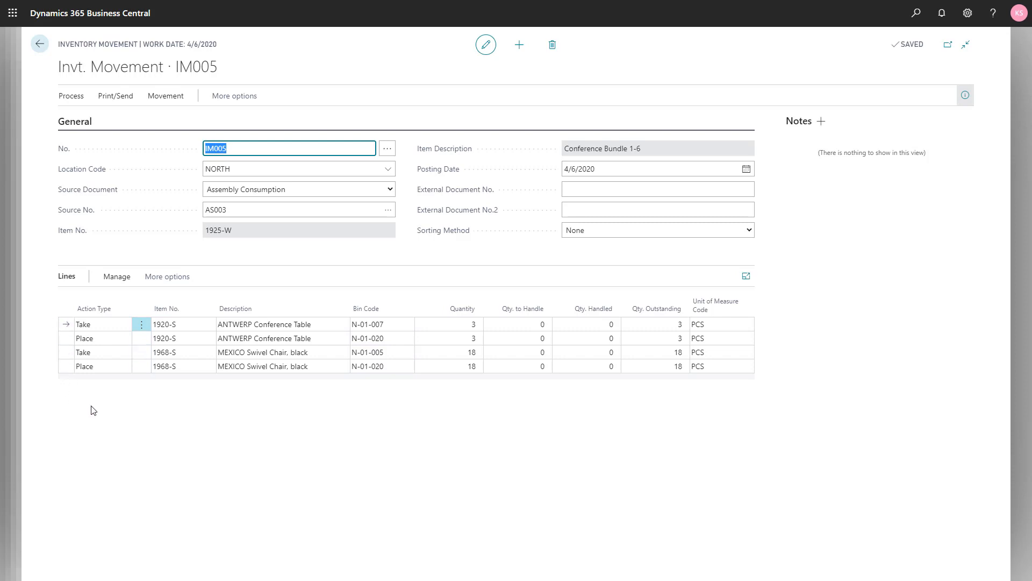
{"action": "left_click", "coordinate": [71, 98]}
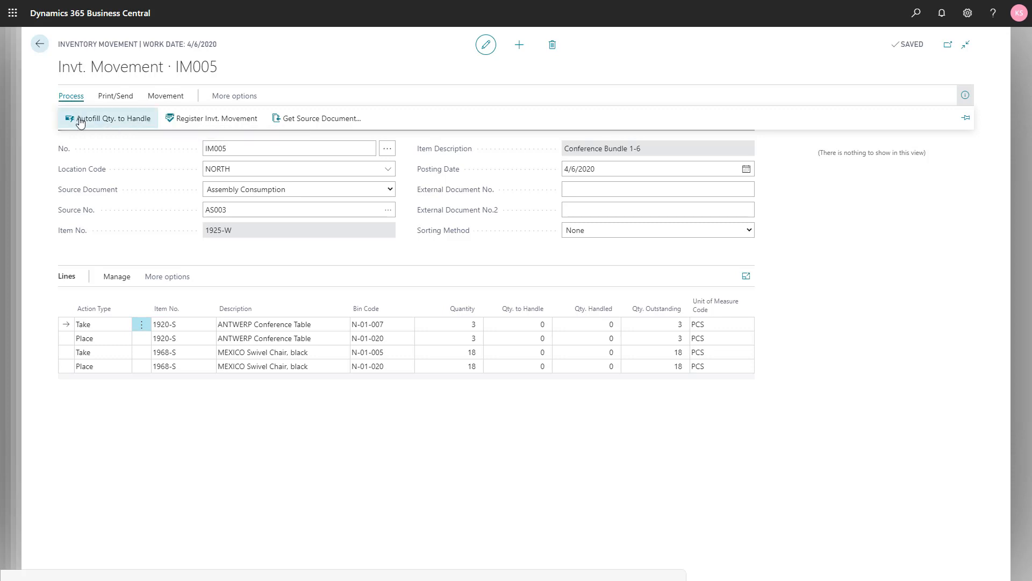
{"action": "left_click", "coordinate": [82, 119]}
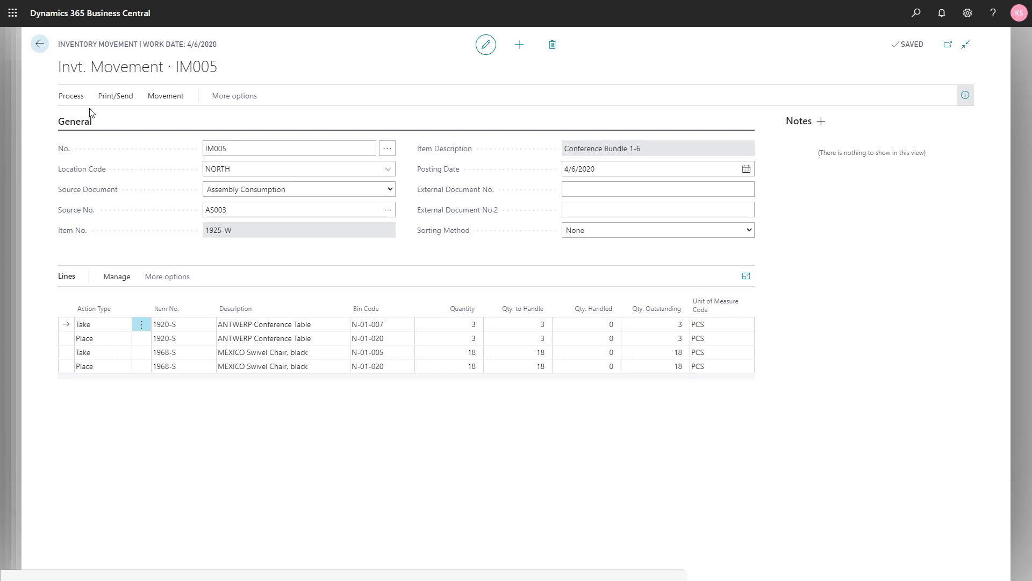
- Register the inventory movement and return to the assembly order
{"action": "left_click", "coordinate": [75, 98]}
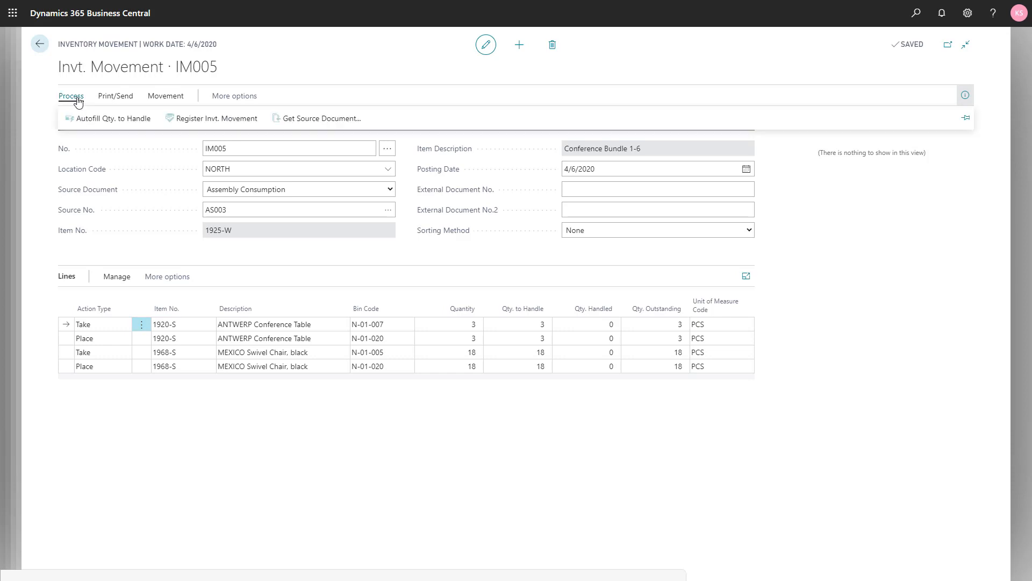
{"action": "left_click", "coordinate": [199, 120]}
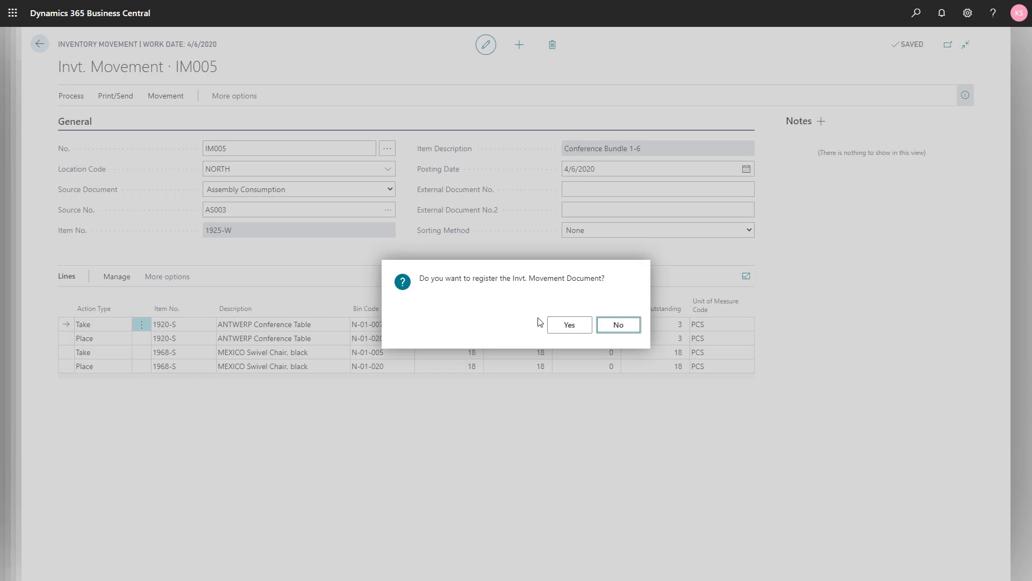
{"action": "left_click", "coordinate": [562, 327]}
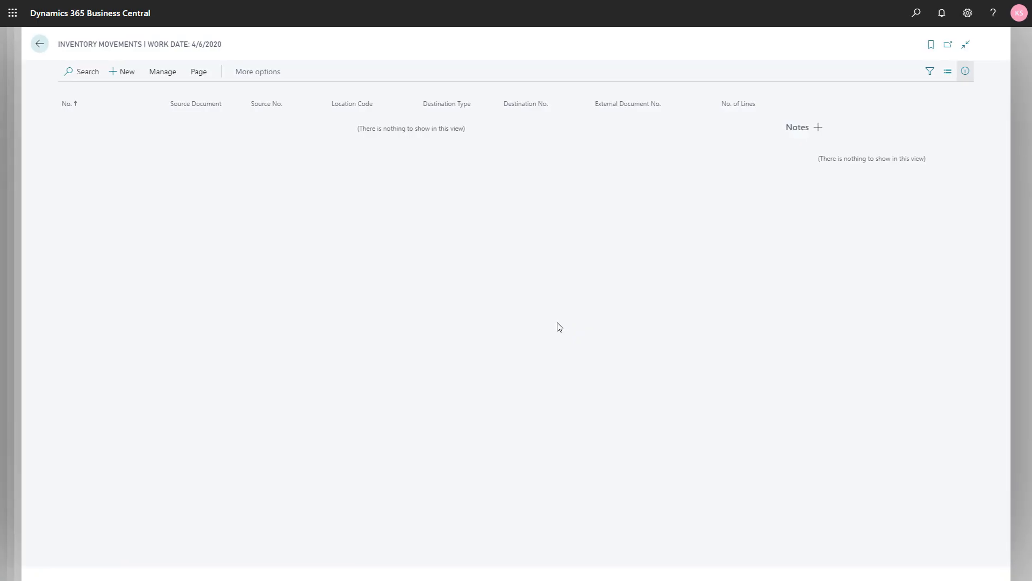
{"action": "key", "text": "Escape"}
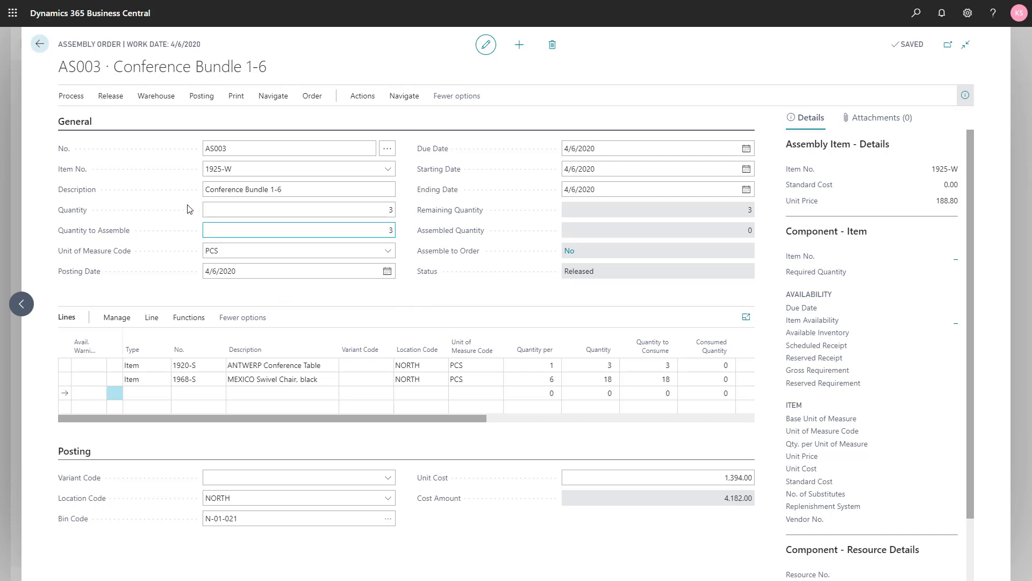
- Post assembly order AS003 for Conference Bundle 1-6 and return to the home page
{"action": "left_click", "coordinate": [200, 96]}
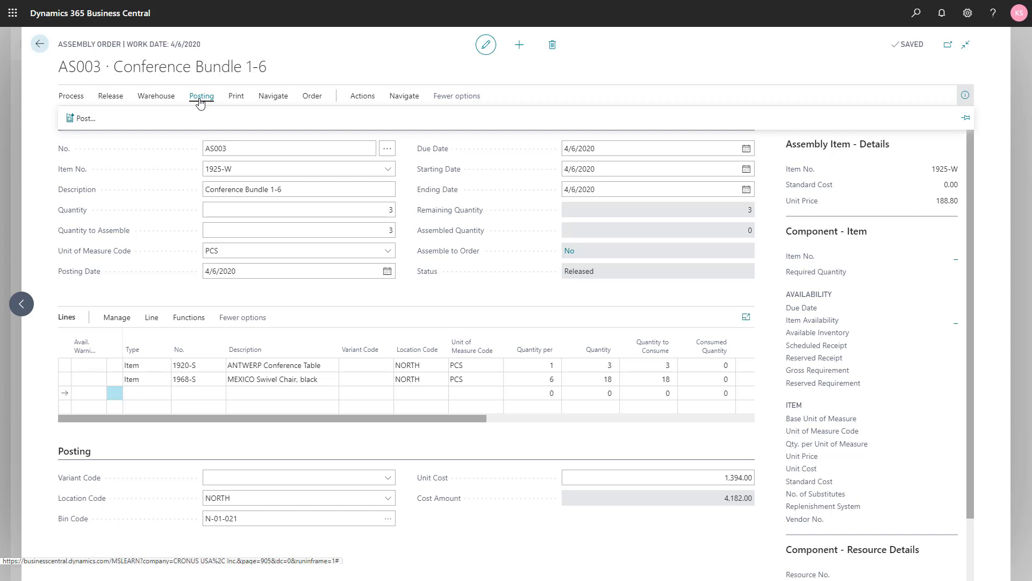
{"action": "left_click", "coordinate": [81, 118]}
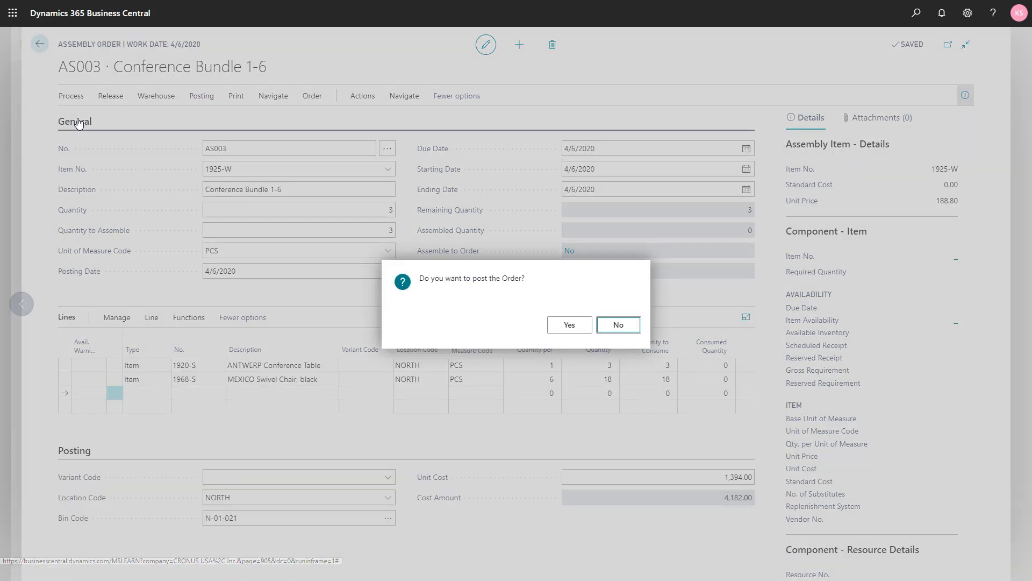
{"action": "left_click", "coordinate": [570, 324]}
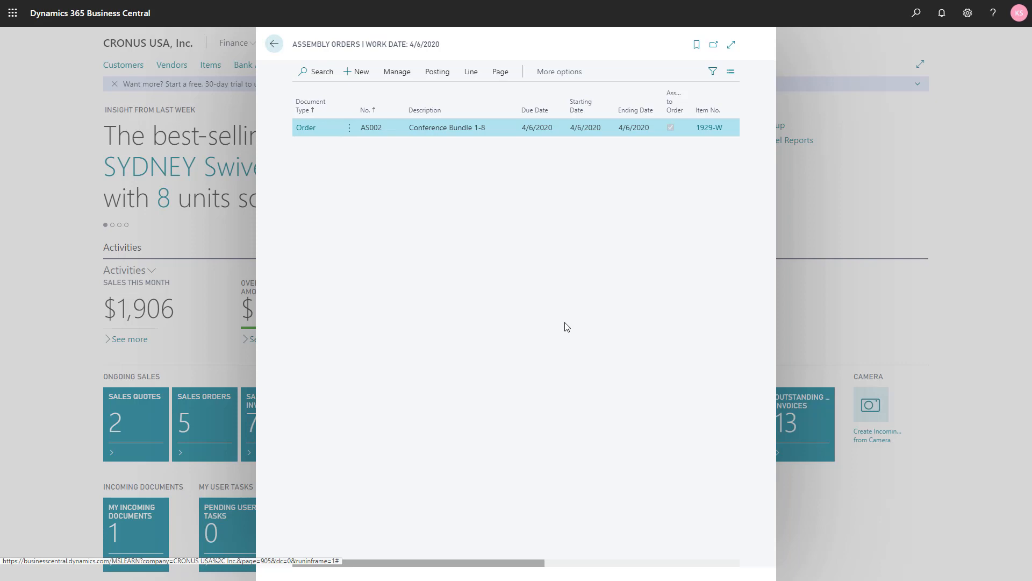
{"action": "key", "text": "Escape"}
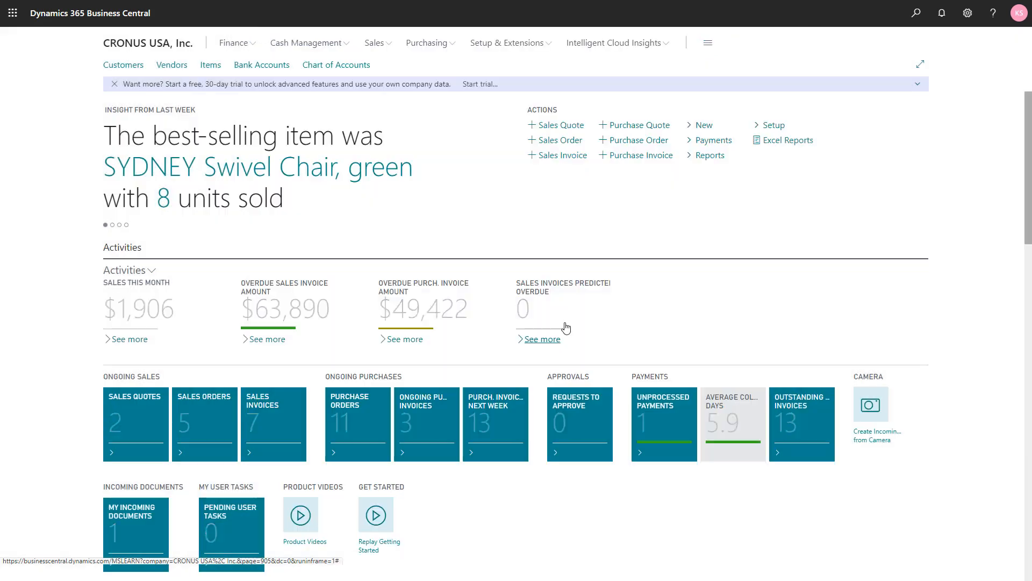
- Check the bin contents of item 1925-W, Conference Bundle 1-6, and return to the home page
{"action": "left_click", "coordinate": [205, 71]}
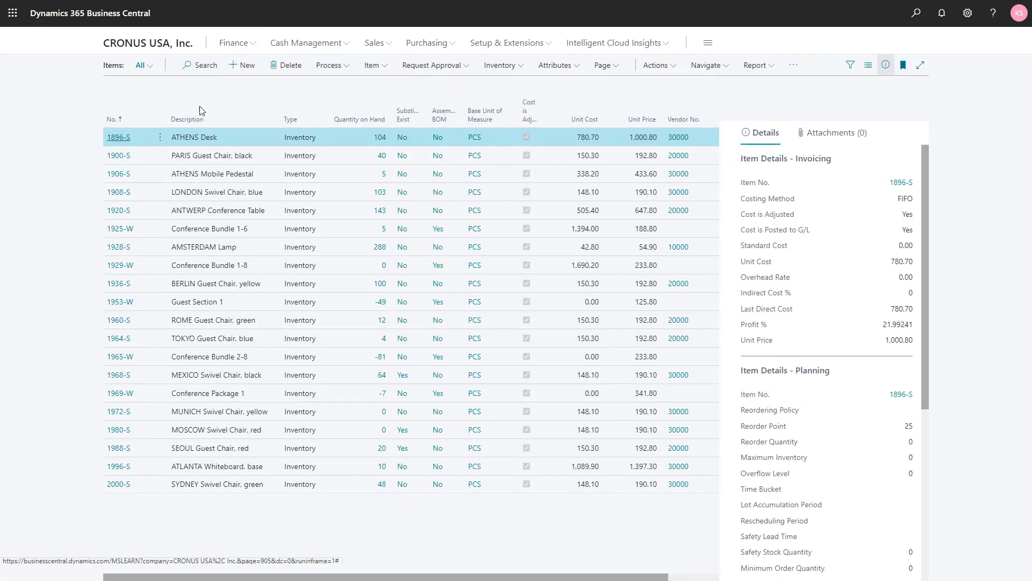
{"action": "left_click", "coordinate": [210, 228]}
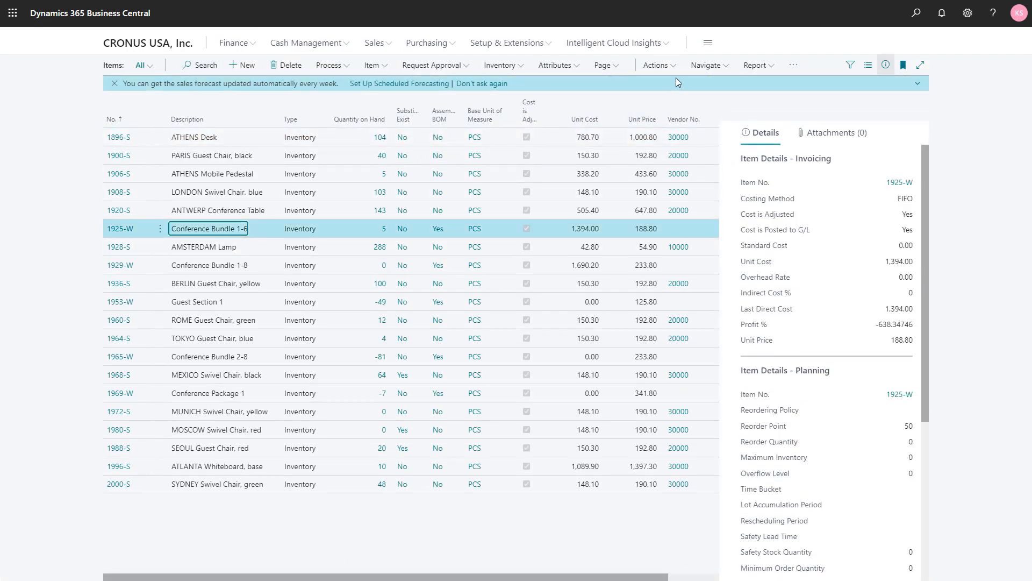
{"action": "left_click", "coordinate": [721, 74]}
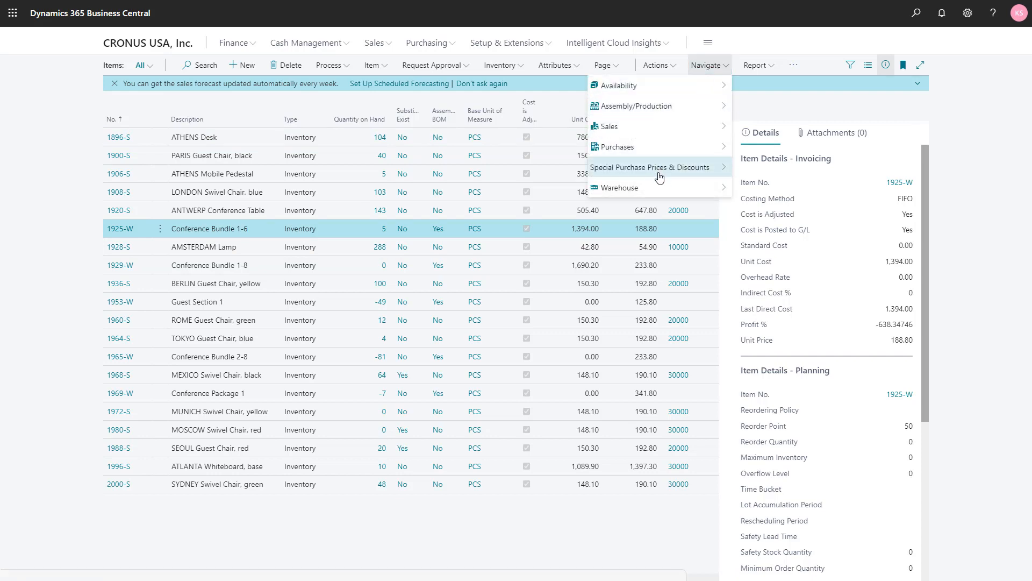
{"action": "mouse_move", "coordinate": [693, 189]}
{"action": "left_click", "coordinate": [750, 188]}
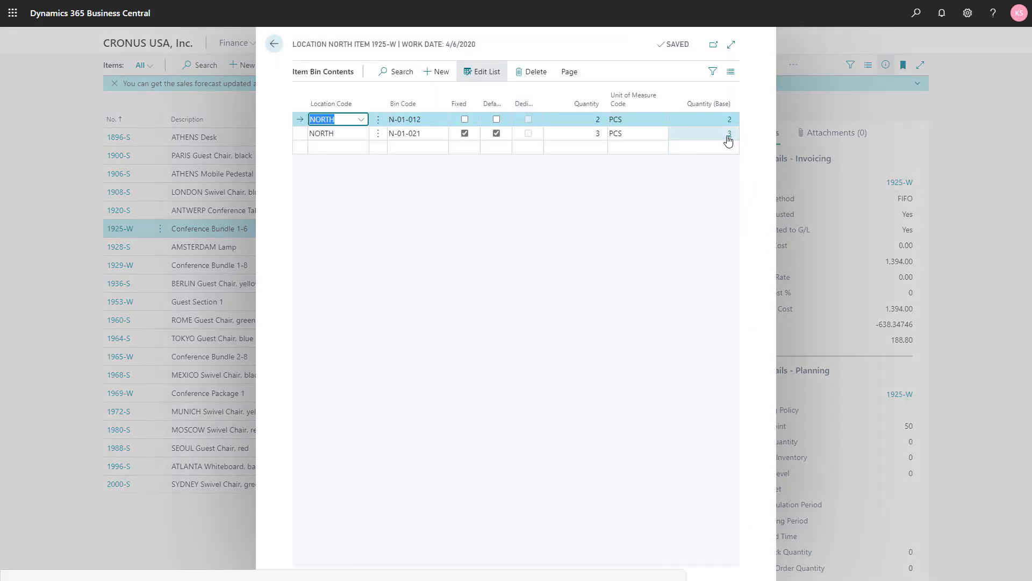
{"action": "left_click", "coordinate": [406, 211]}
{"action": "key", "text": "Escape"}
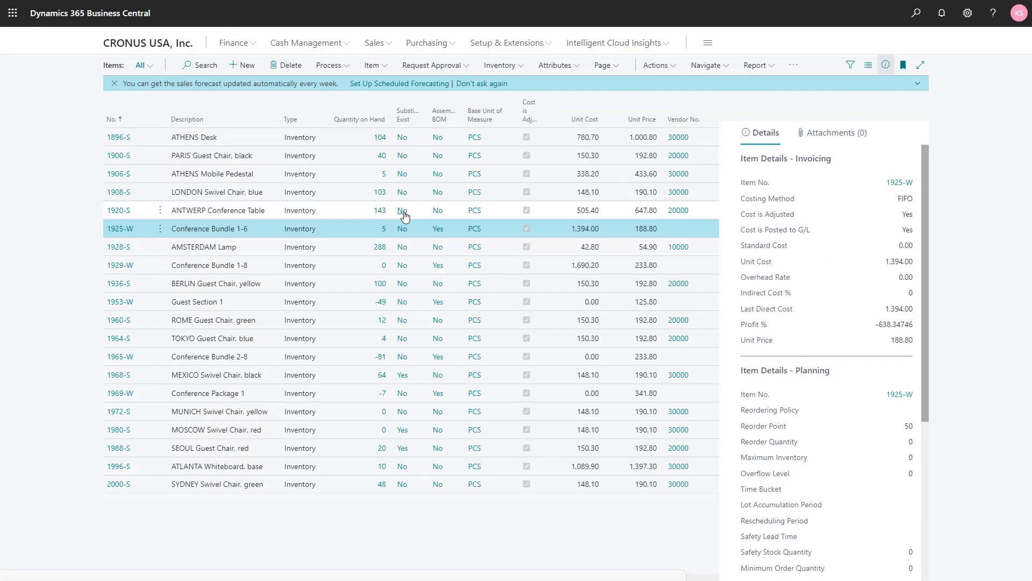
{"action": "key", "text": "Escape"}
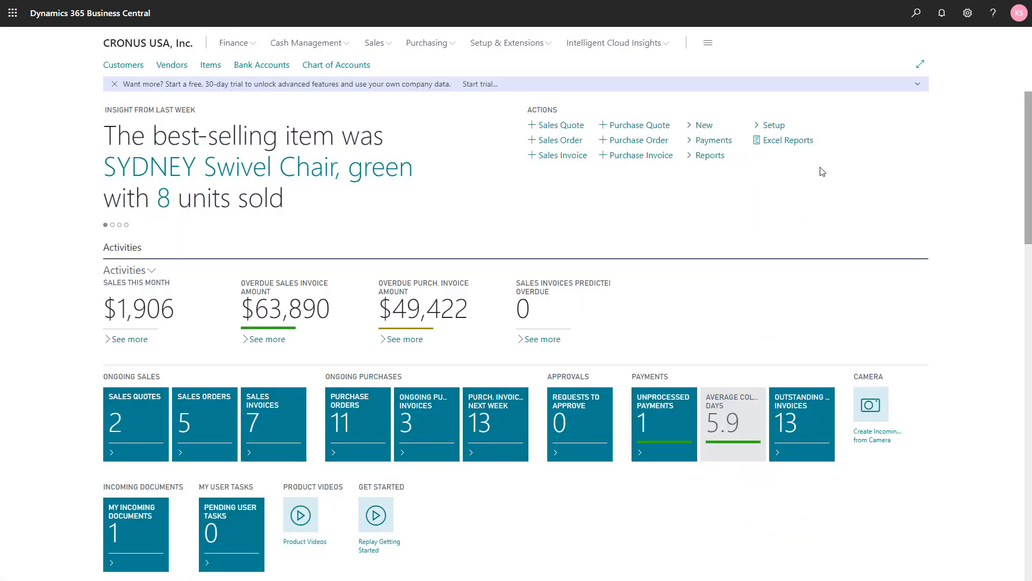
- Start a new internal movement for location NORTH, letting its document number be assigned
{"action": "left_click", "coordinate": [914, 25]}
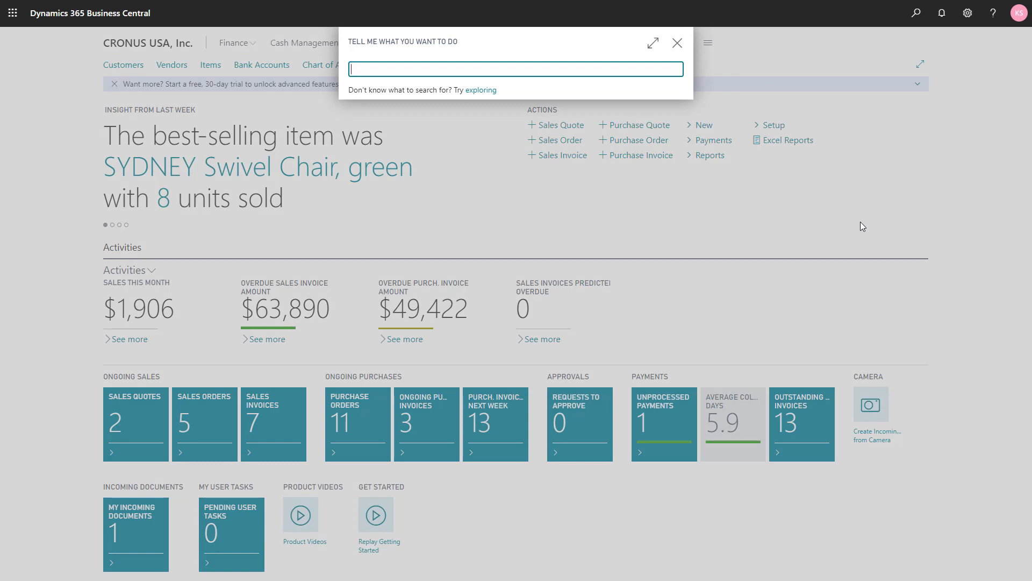
{"action": "type", "text": "int"}
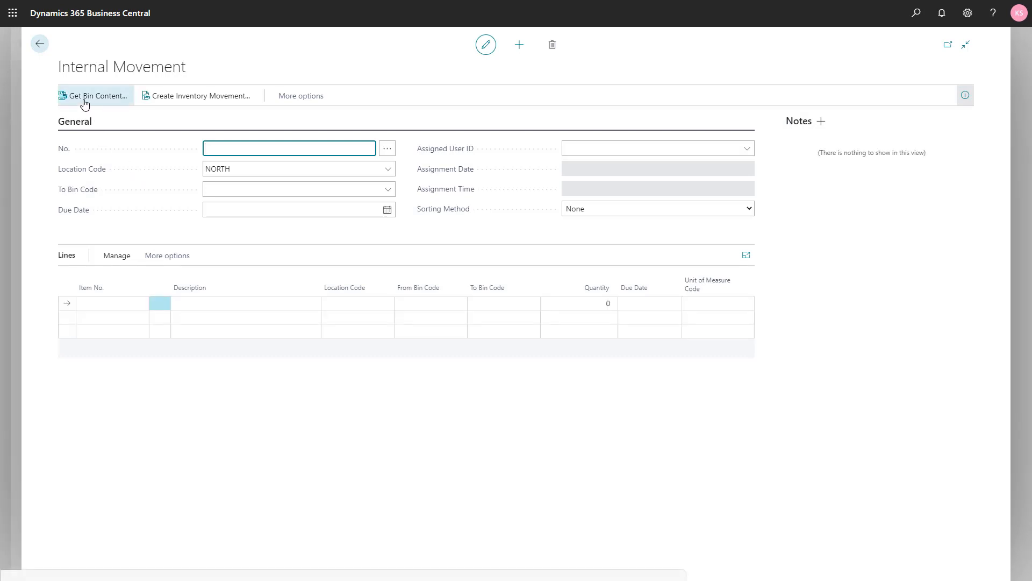
{"action": "left_click", "coordinate": [84, 102]}
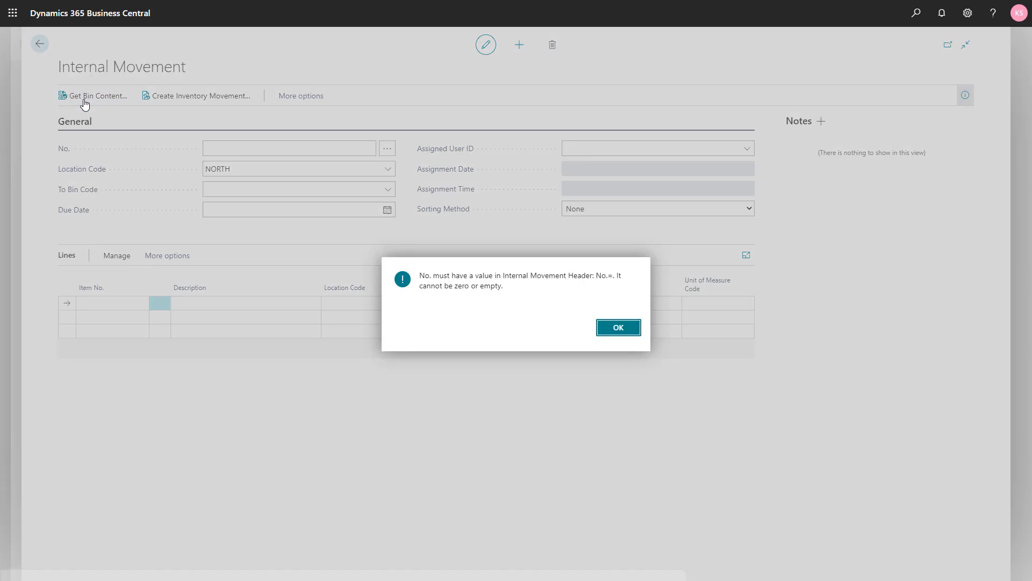
{"action": "left_click", "coordinate": [627, 329]}
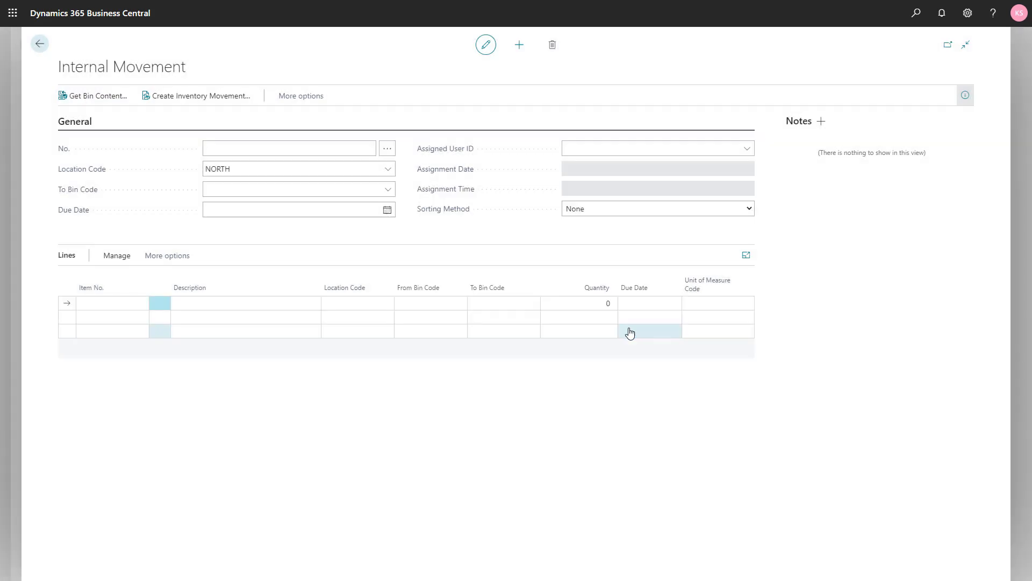
{"action": "left_click", "coordinate": [256, 192]}
{"action": "key", "text": "Tab"}
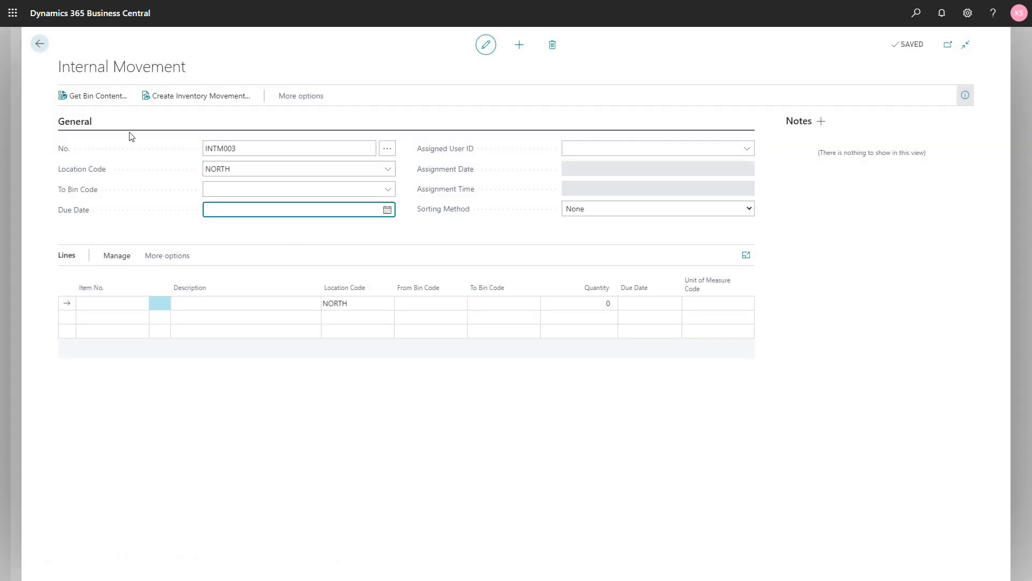
- Fill the internal movement lines with Get Bin Content, filtered to location NORTH and bin N-01-021
{"action": "left_click", "coordinate": [79, 97]}
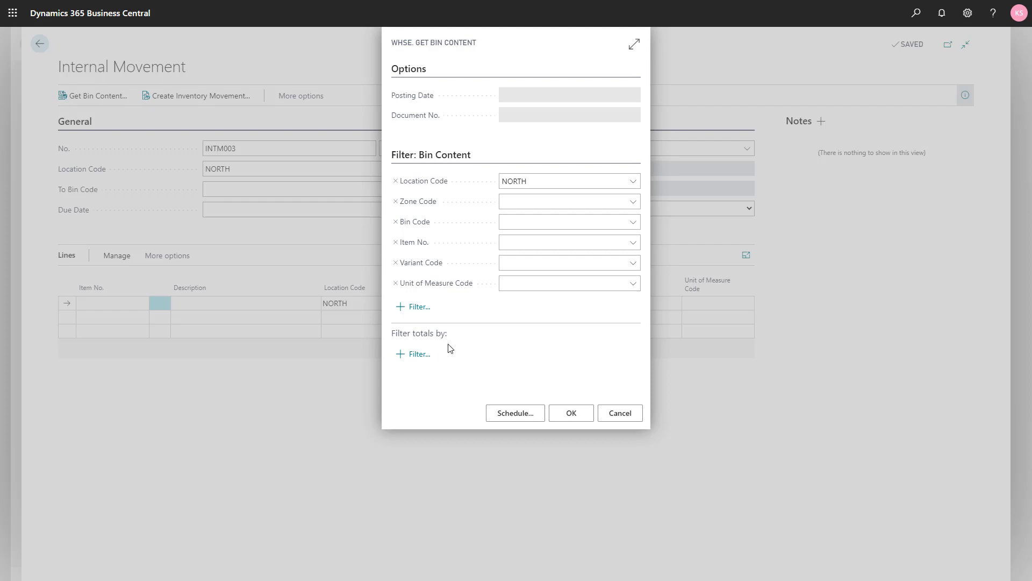
{"action": "left_click", "coordinate": [550, 222]}
{"action": "left_click", "coordinate": [632, 223]}
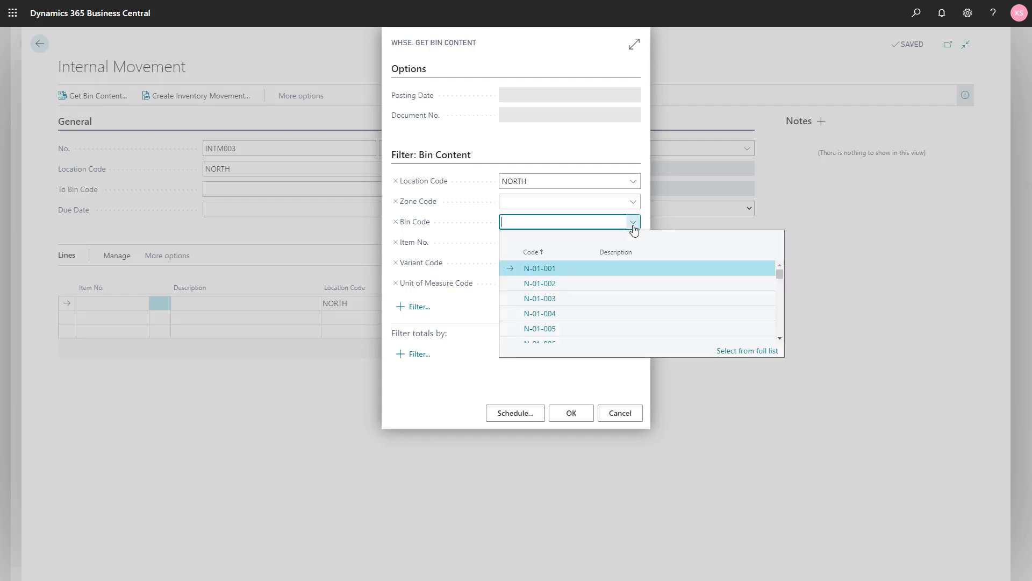
{"action": "scroll", "coordinate": [589, 299], "scroll_direction": "down", "scroll_amount": 1}
{"action": "scroll", "coordinate": [588, 301], "scroll_direction": "down", "scroll_amount": 3}
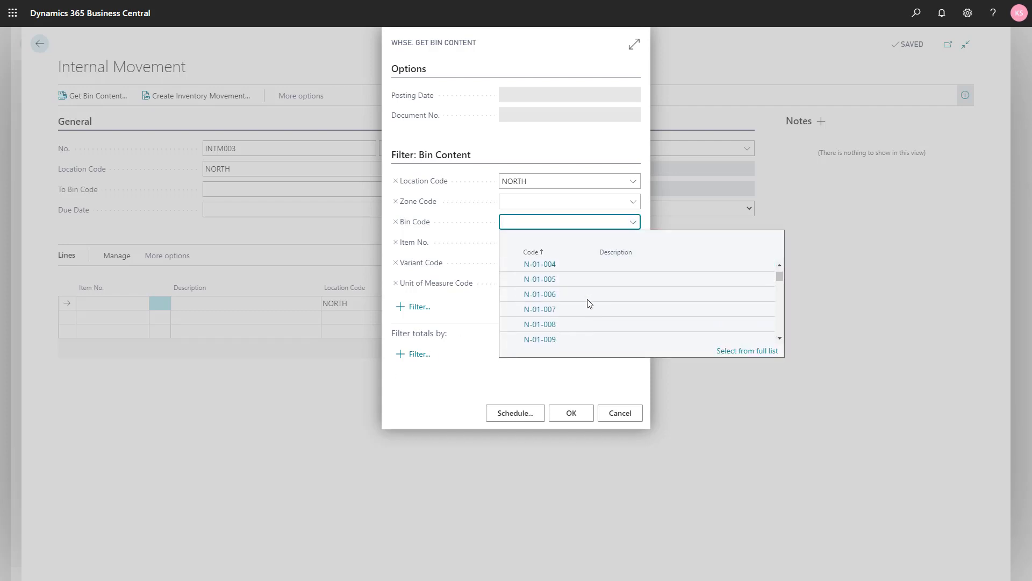
{"action": "scroll", "coordinate": [588, 303], "scroll_direction": "down", "scroll_amount": 4}
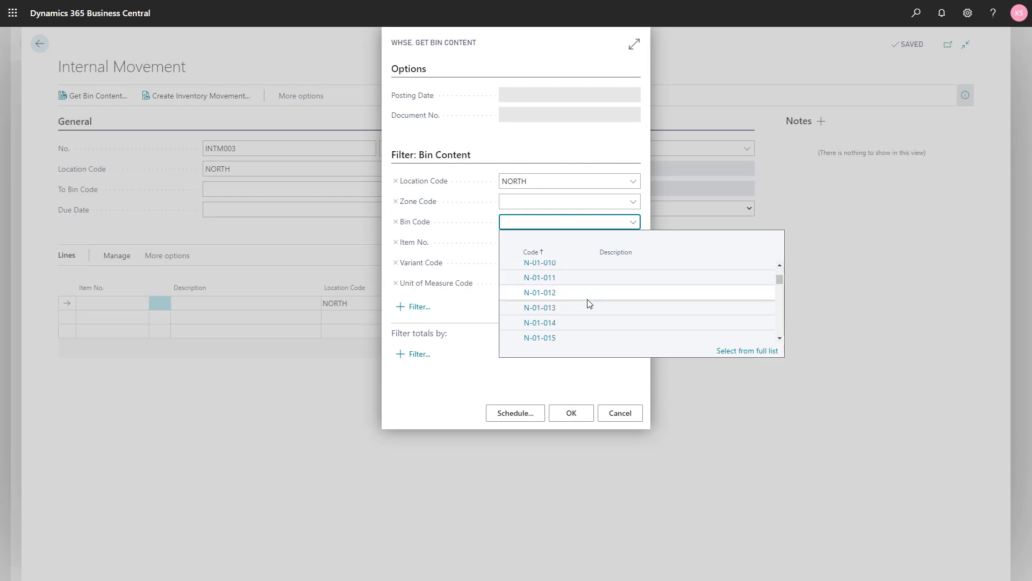
{"action": "scroll", "coordinate": [589, 306], "scroll_direction": "down", "scroll_amount": 2}
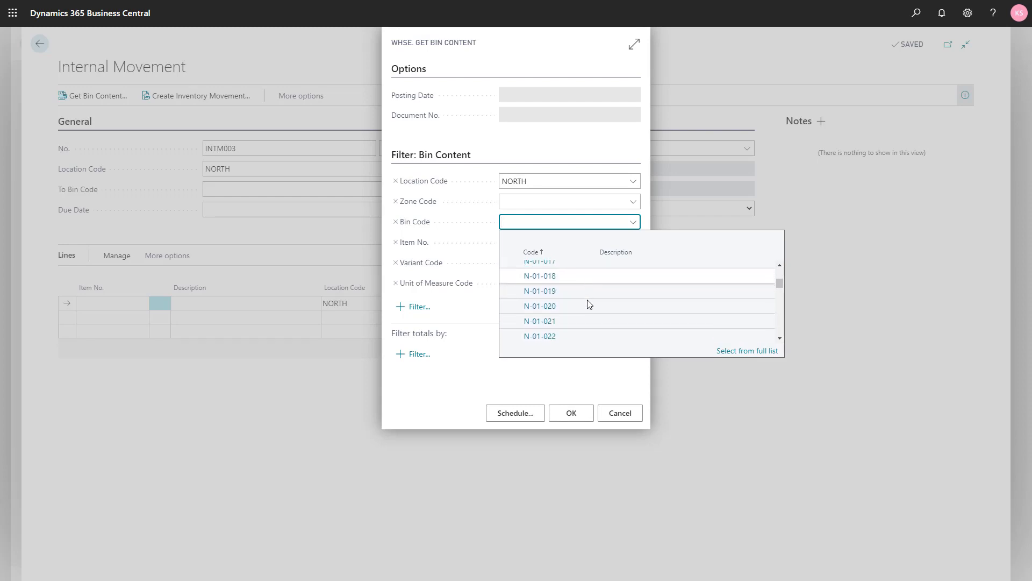
{"action": "left_click", "coordinate": [581, 322]}
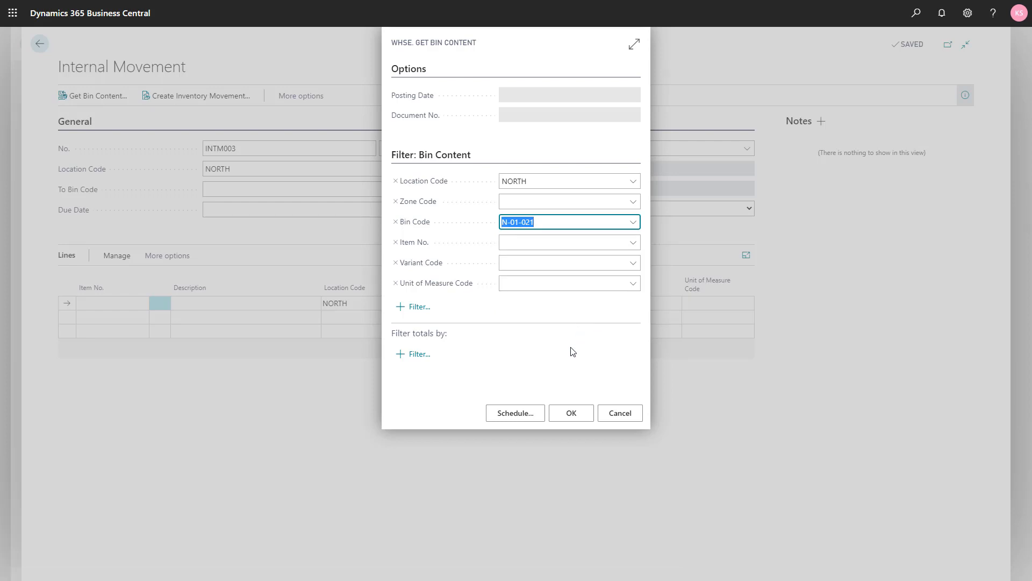
{"action": "key", "text": "Tab"}
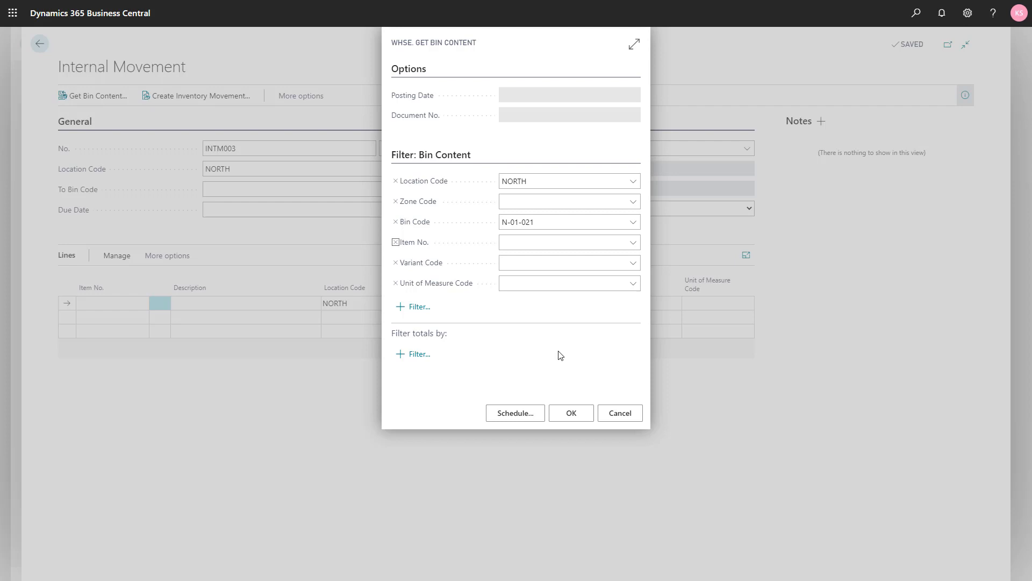
{"action": "left_click", "coordinate": [563, 414]}
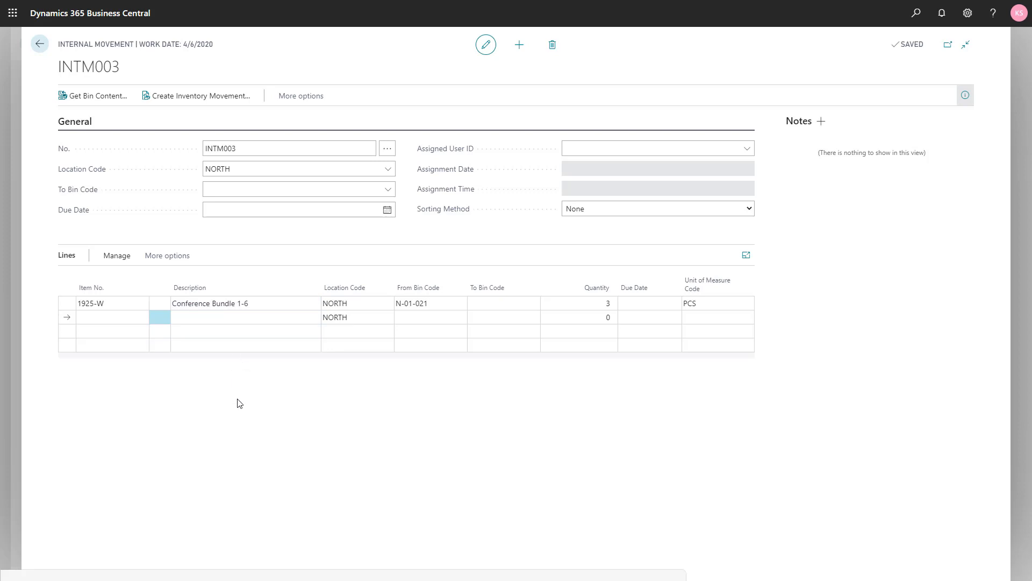
- Try to create the inventory movement with no To Bin Code on the internal movement line
{"action": "left_click", "coordinate": [183, 105]}
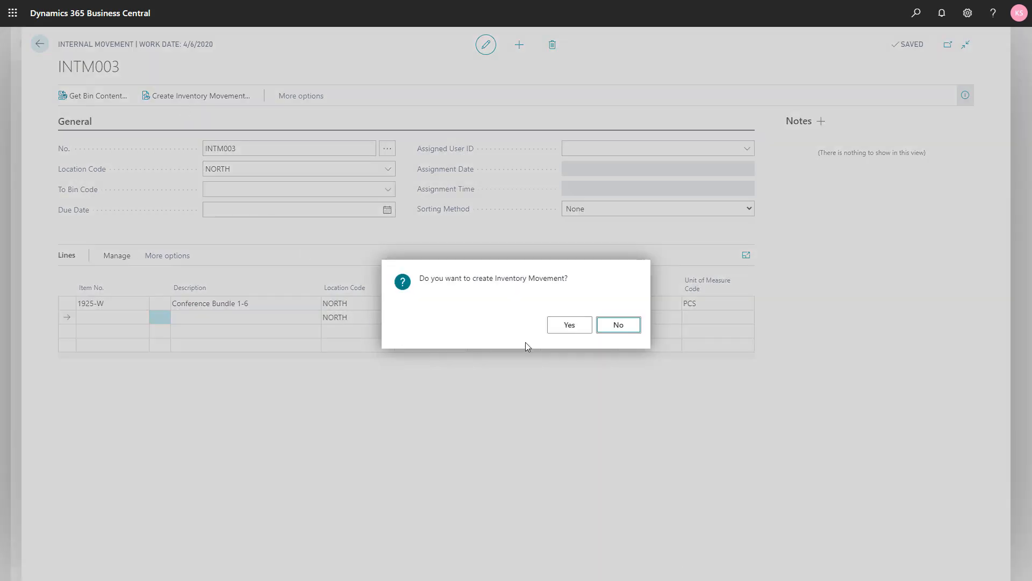
{"action": "left_click", "coordinate": [559, 329]}
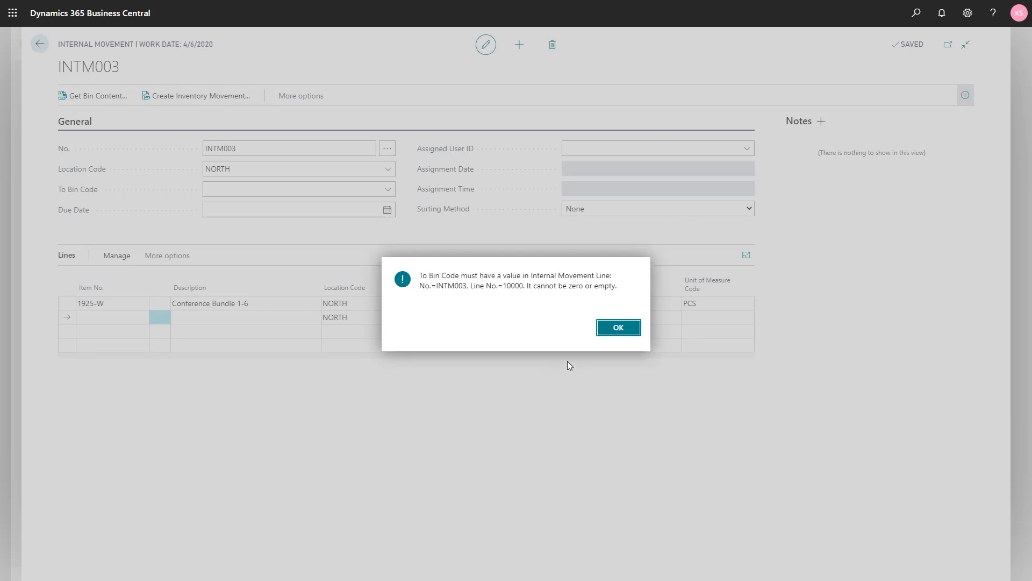
{"action": "left_click", "coordinate": [618, 327]}
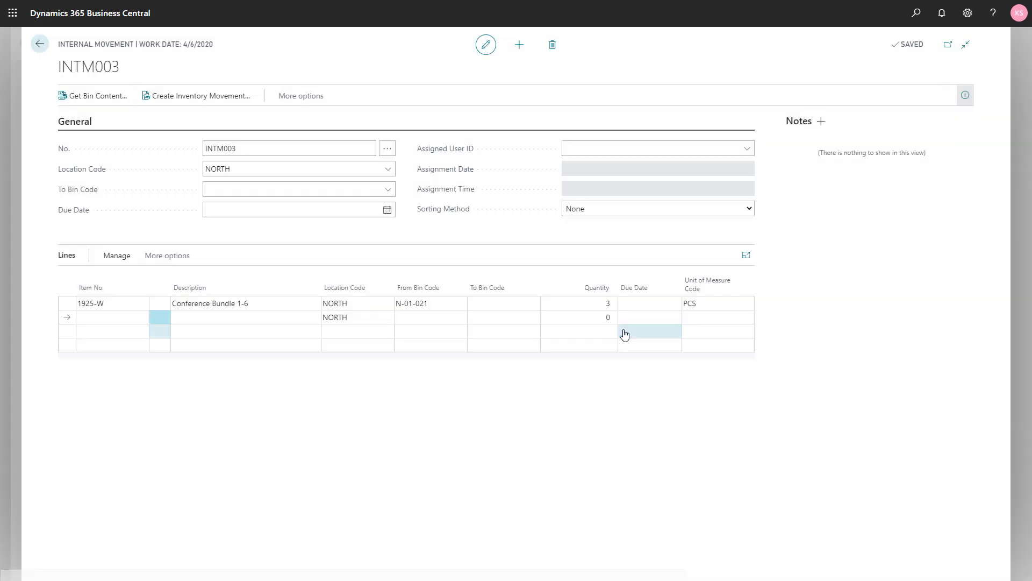
- Set the Conference Bundle 1-6 line's To Bin Code to N-01-003 and create the inventory movement from the internal movement
{"action": "left_click", "coordinate": [492, 301]}
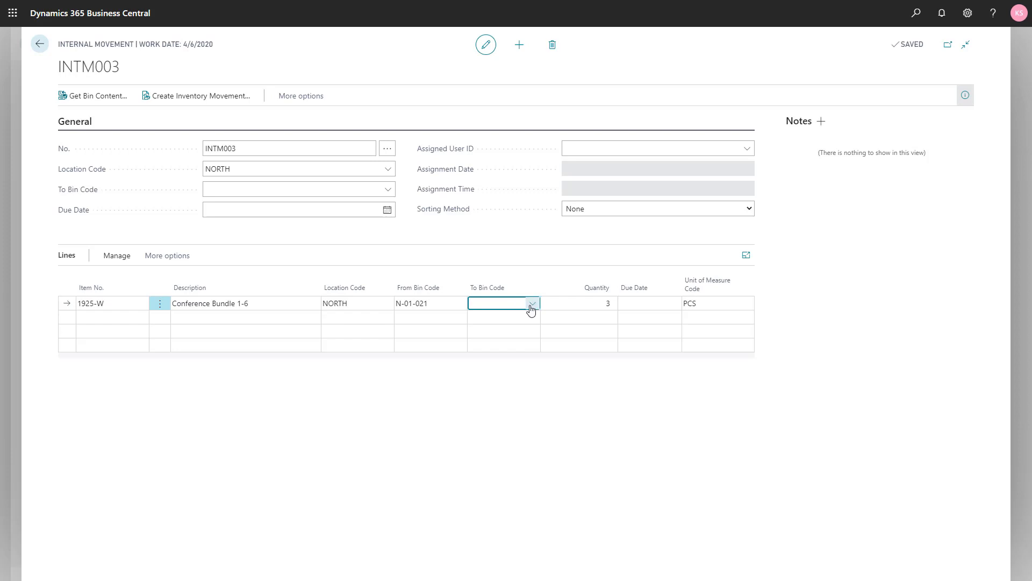
{"action": "left_click", "coordinate": [532, 303]}
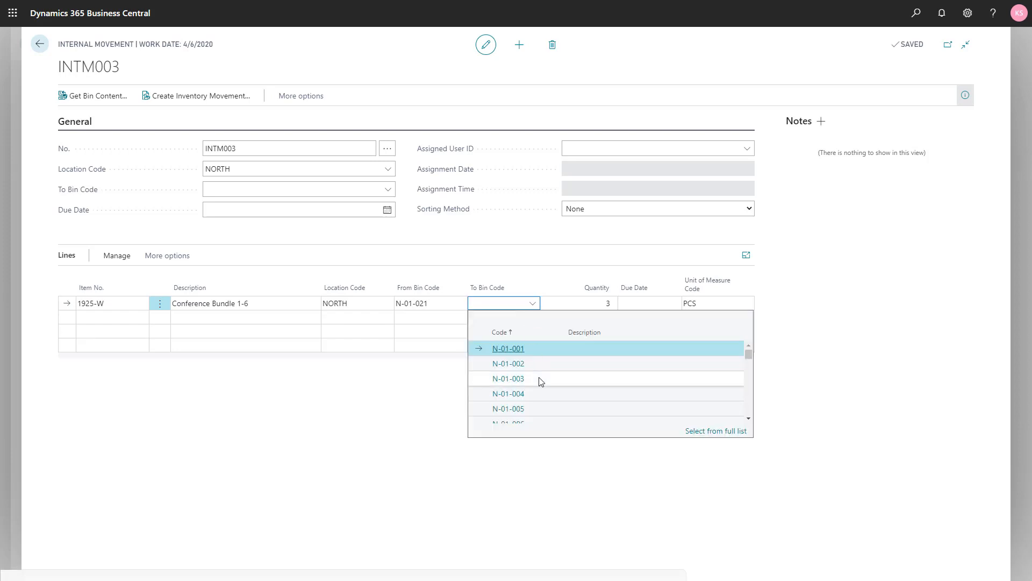
{"action": "left_click", "coordinate": [539, 378]}
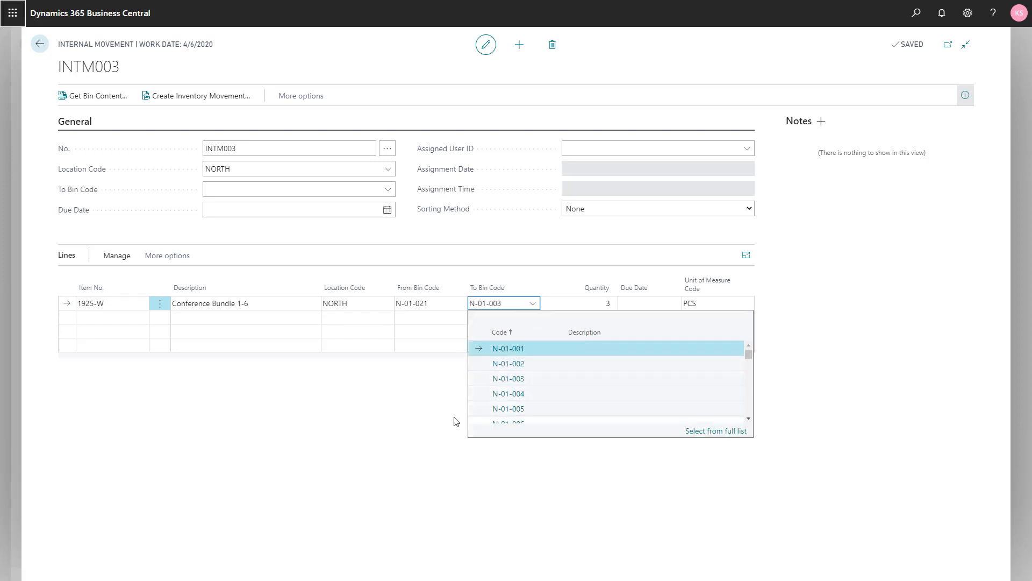
{"action": "left_click", "coordinate": [178, 104]}
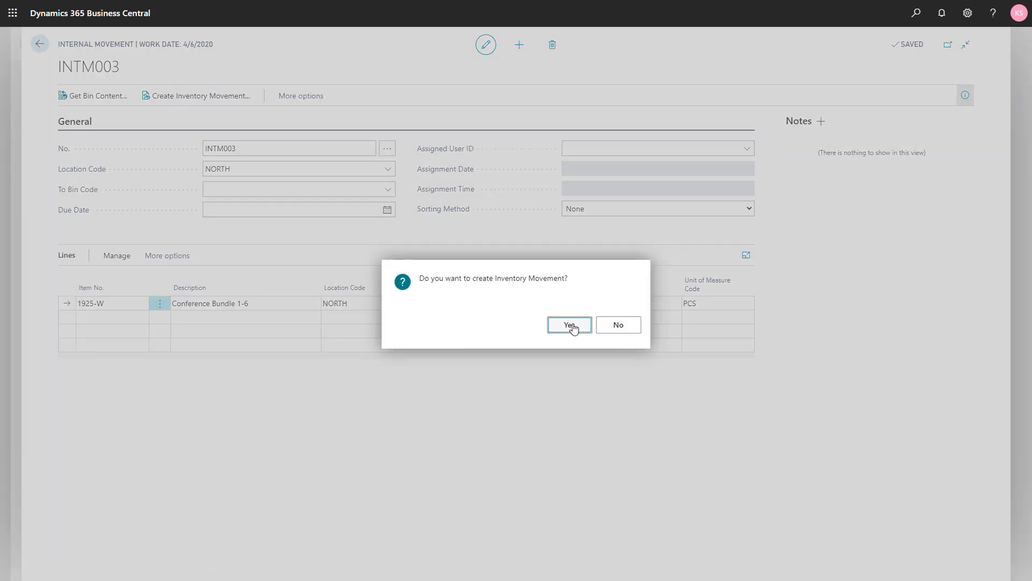
{"action": "left_click", "coordinate": [569, 325]}
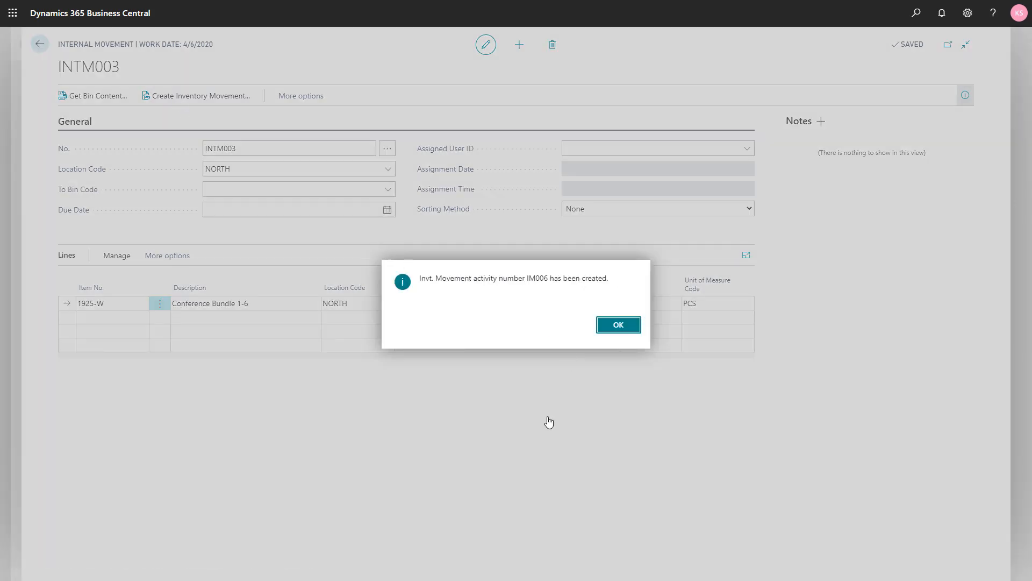
{"action": "left_click", "coordinate": [618, 330]}
{"action": "key", "text": "Escape"}
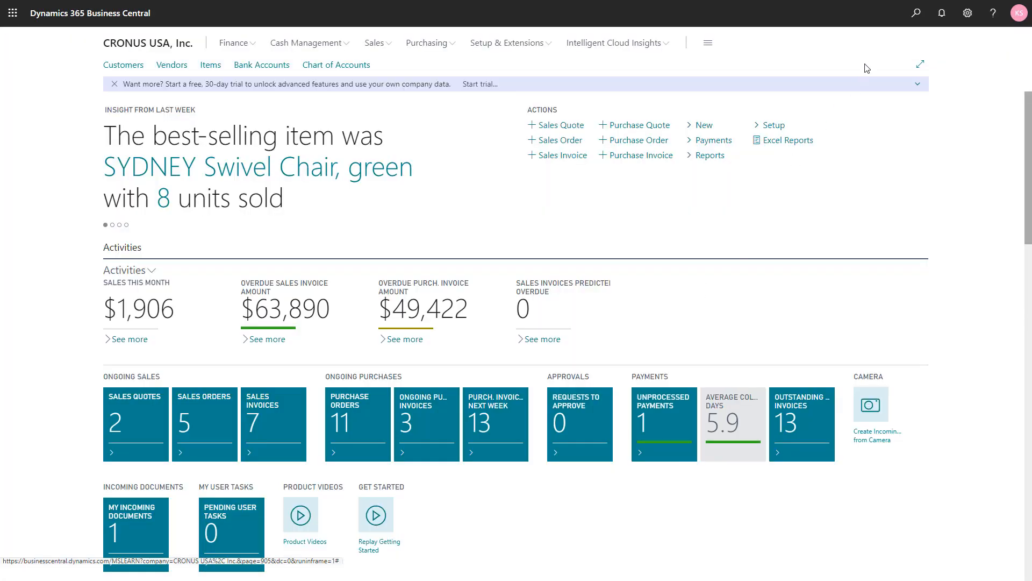
- Find the Inventory Movements list and open movement IM006 at location NORTH
{"action": "left_click", "coordinate": [916, 13]}
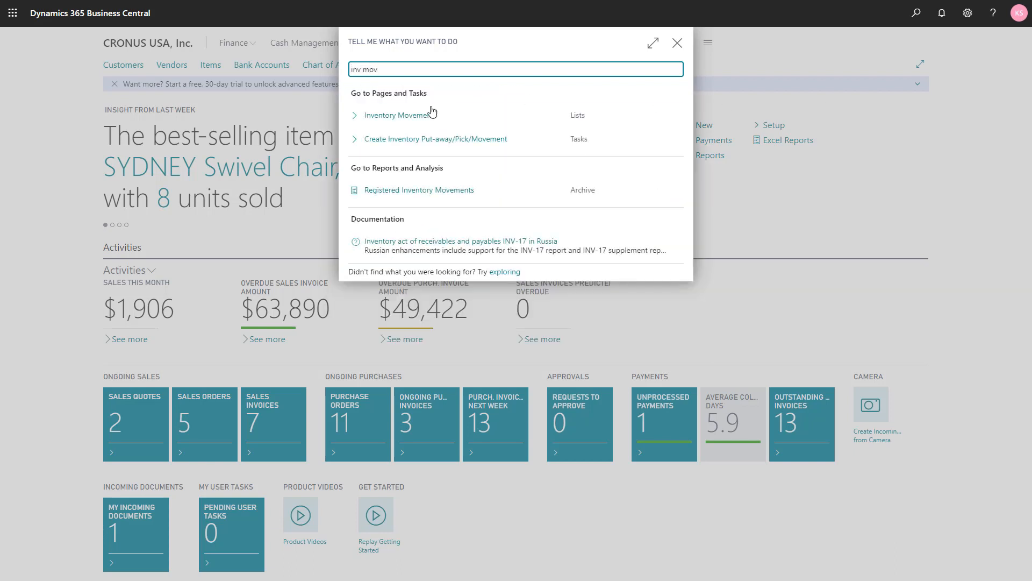
{"action": "left_click", "coordinate": [424, 114]}
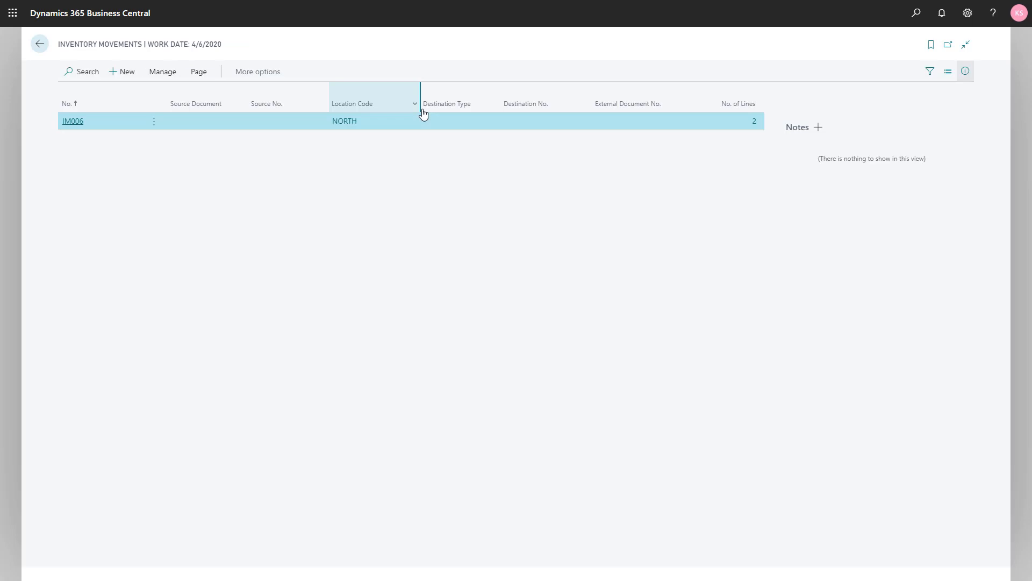
{"action": "left_click", "coordinate": [73, 122]}
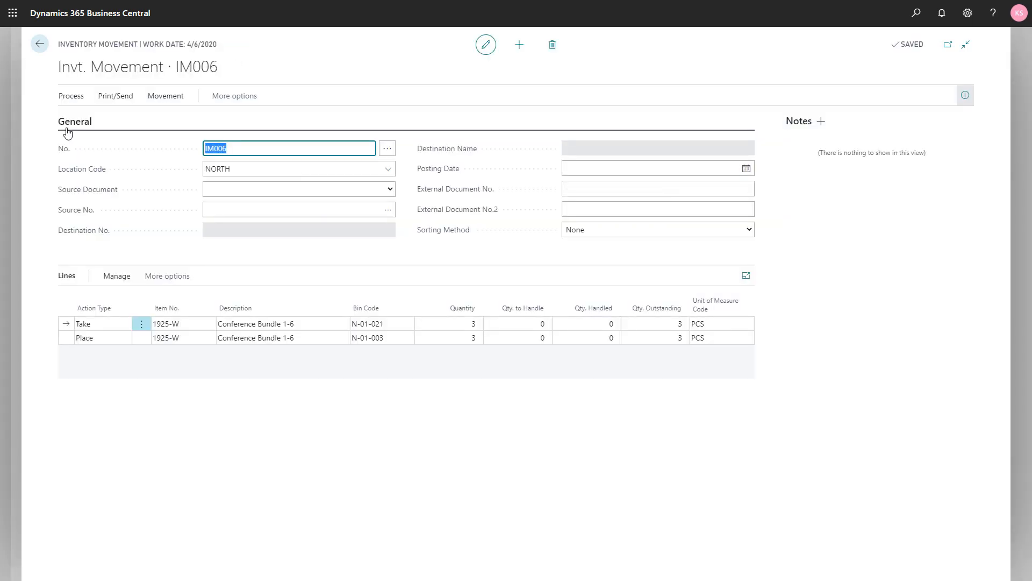
- Set Qty. to Handle to 3 on both the Take and Place lines of the inventory movement
{"action": "left_click", "coordinate": [529, 325]}
{"action": "type", "text": "3"}
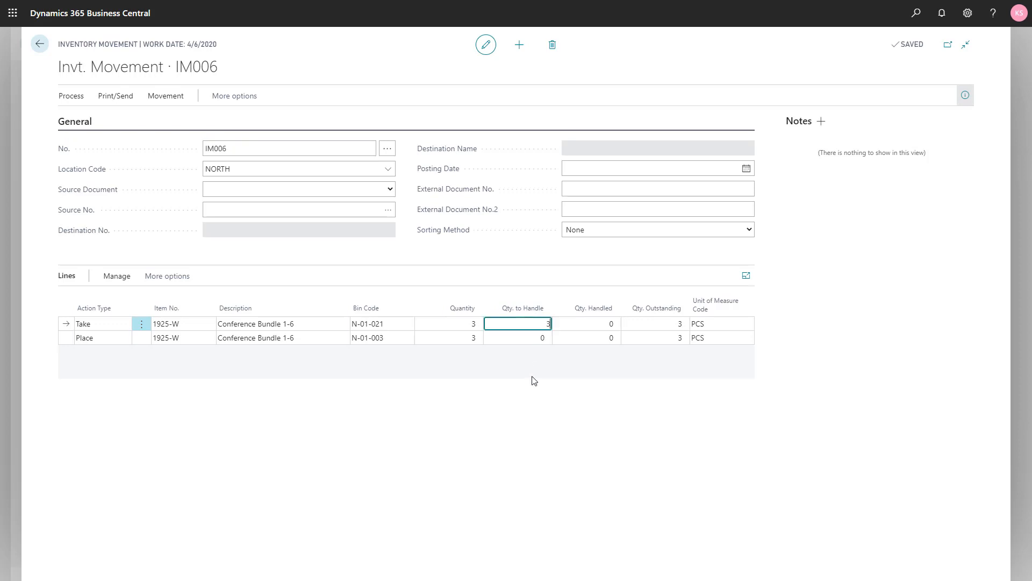
{"action": "key", "text": "Down"}
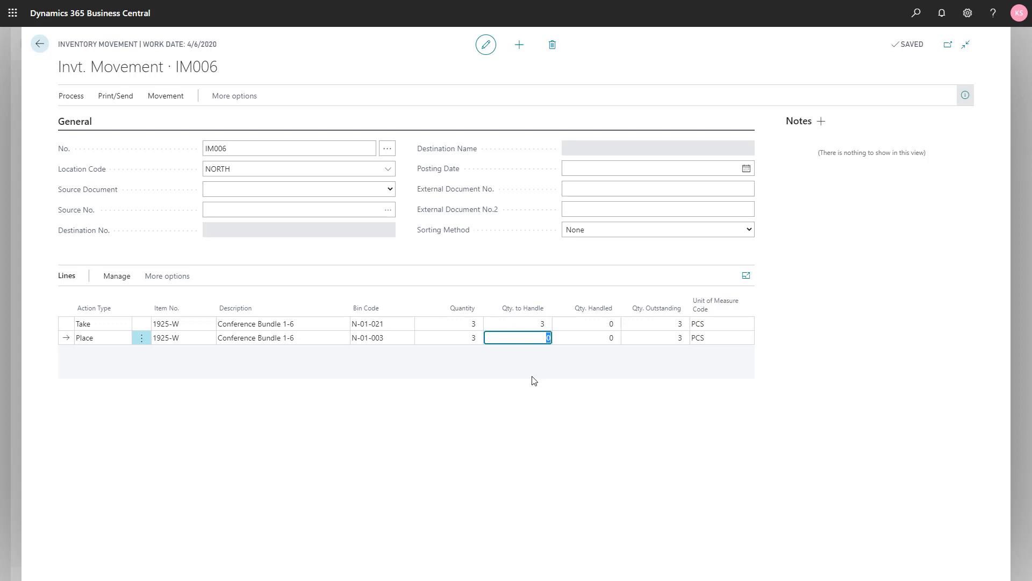
{"action": "type", "text": "3"}
{"action": "key", "text": "Up"}
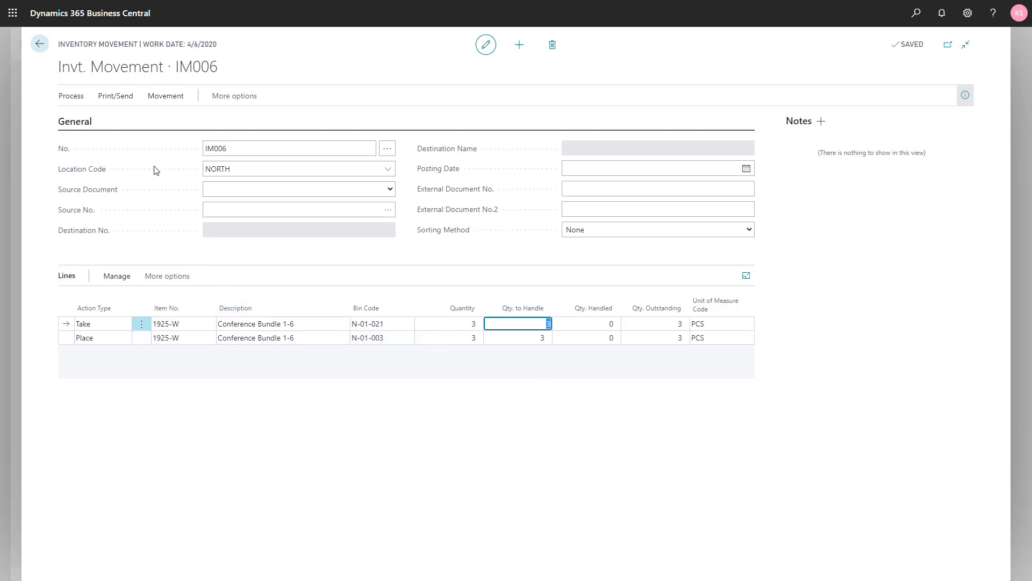
- Register inventory movement IM006 and return to the home page
{"action": "left_click", "coordinate": [79, 98]}
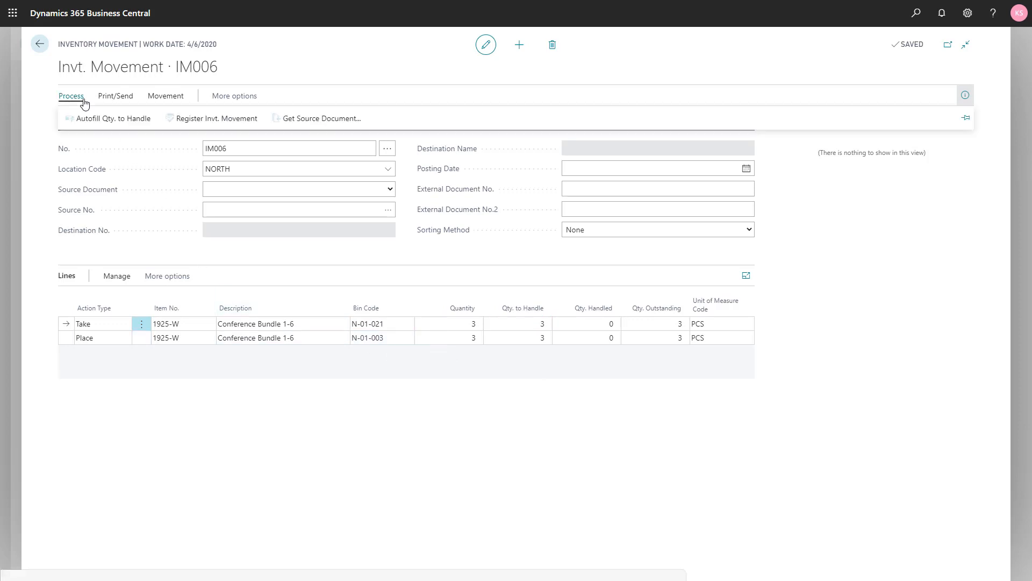
{"action": "left_click", "coordinate": [195, 119]}
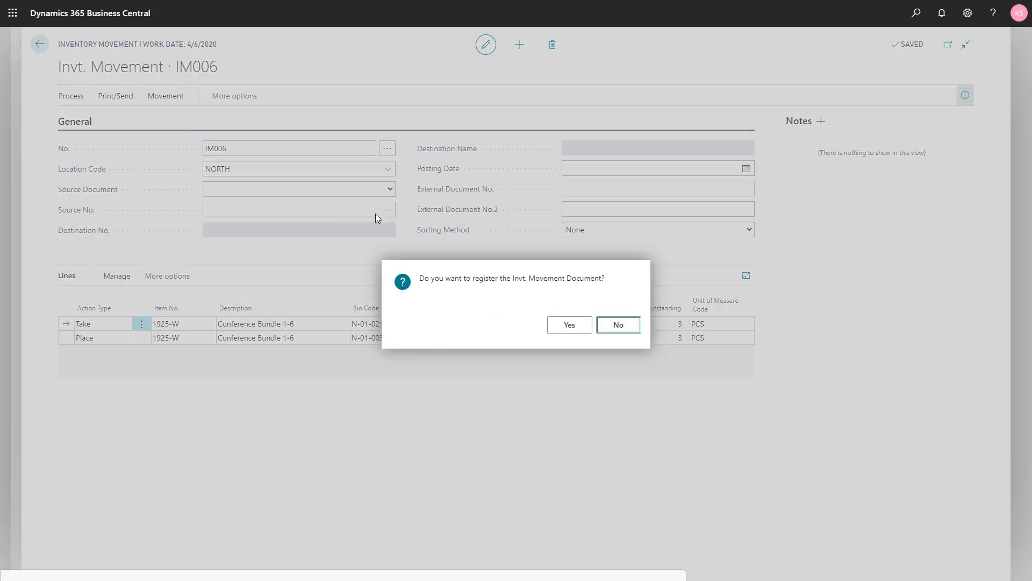
{"action": "left_click", "coordinate": [572, 331]}
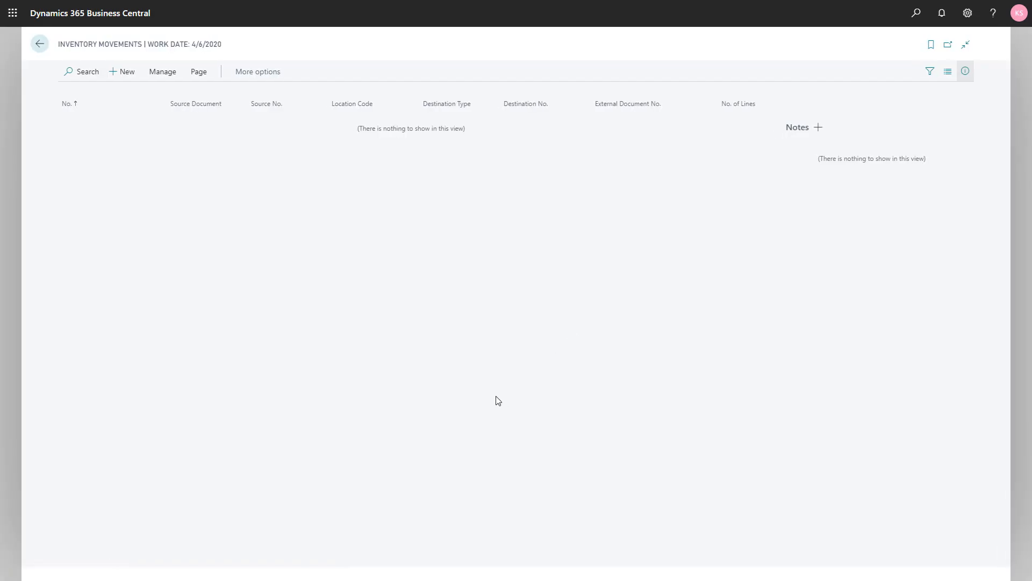
{"action": "key", "text": "Escape"}
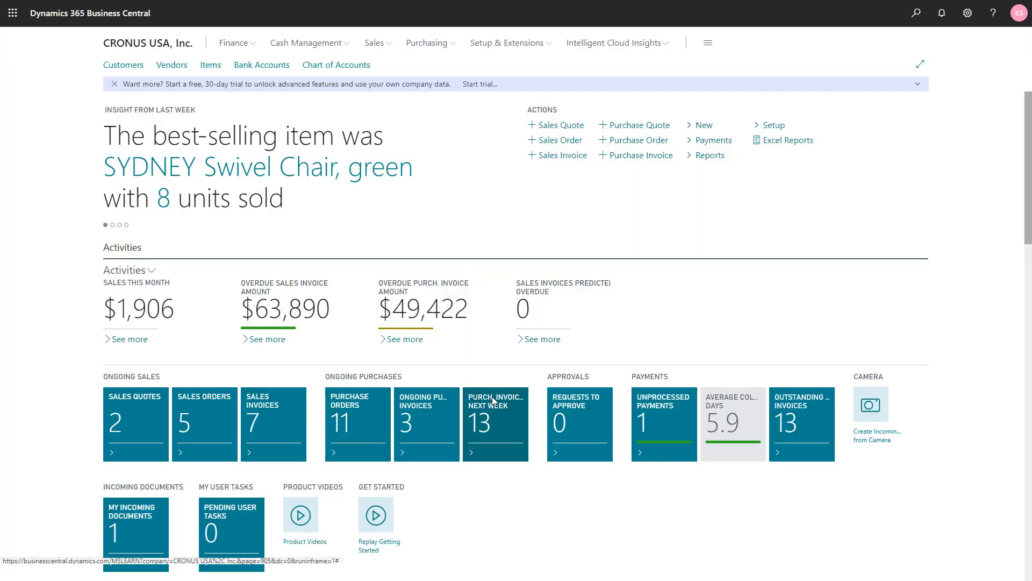